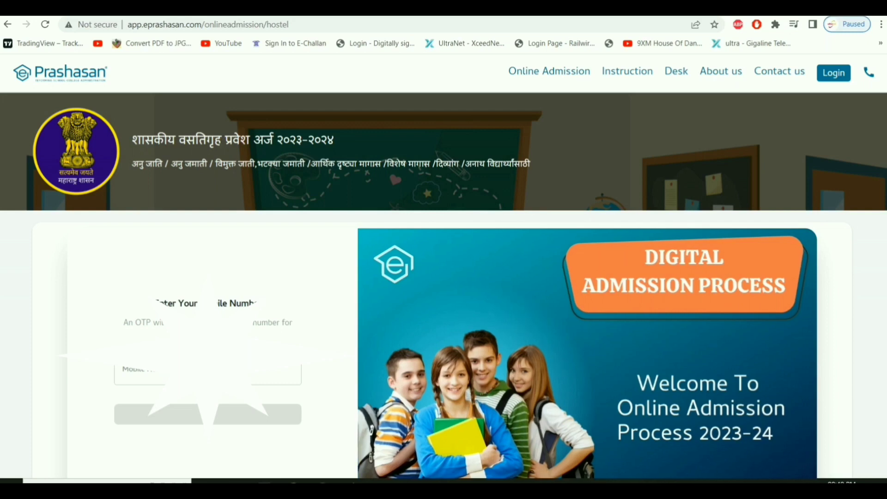
- Log in with the saved mobile number and verify the OTP received for it
left_click(208, 374)
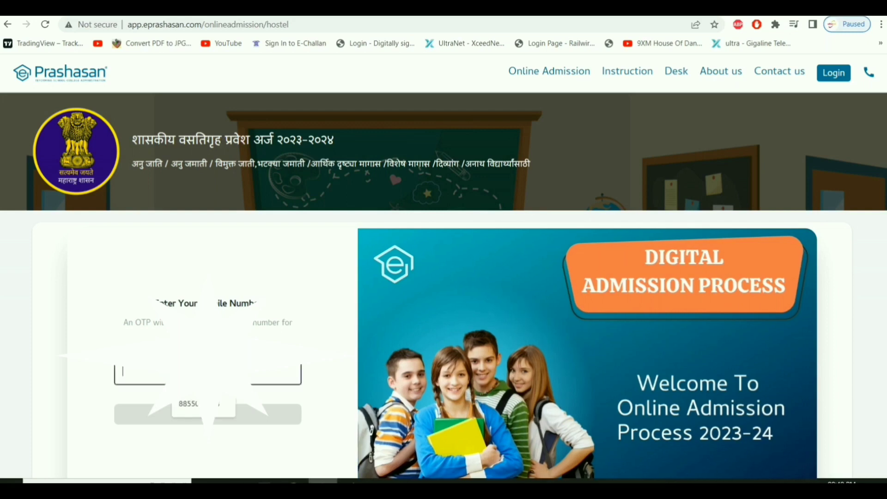
key("Down")
key("Return")
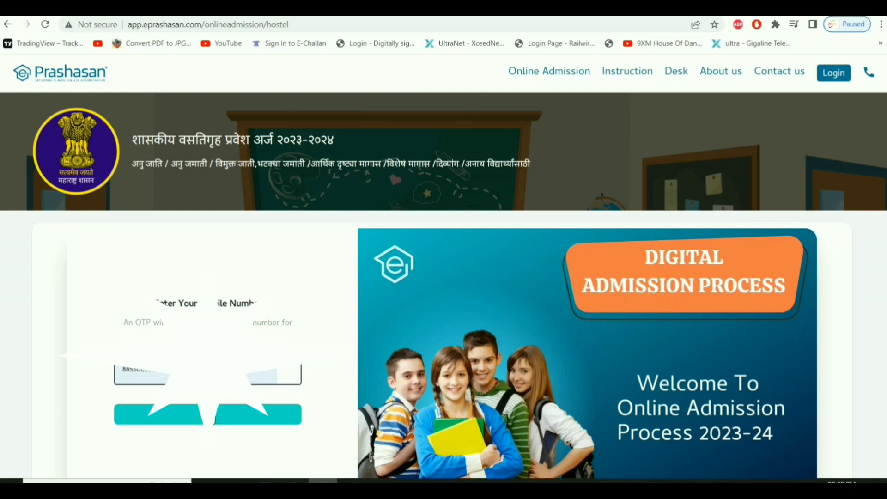
left_click(214, 418)
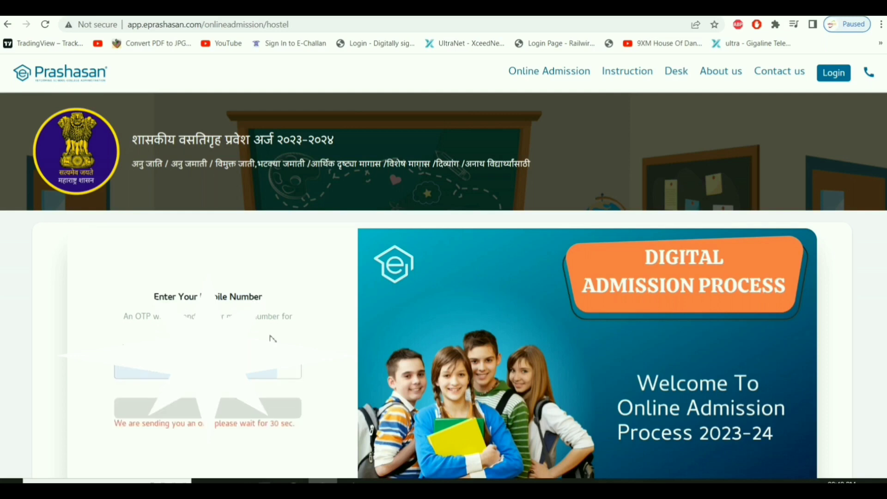
left_click(208, 340)
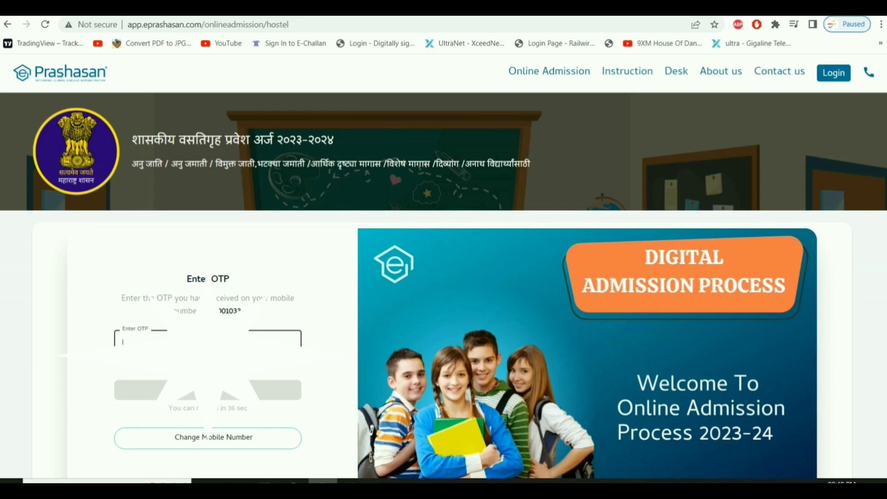
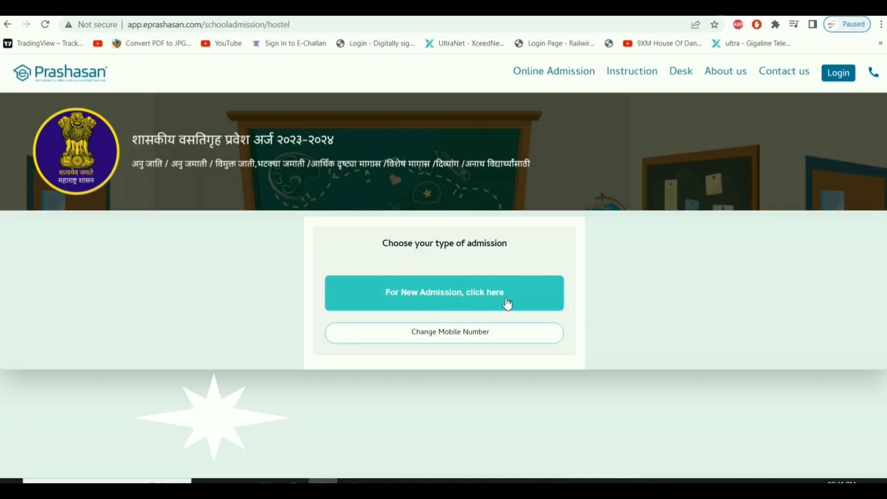
- Start a new admission form and enter the applicant's first, middle and last names
left_click(488, 300)
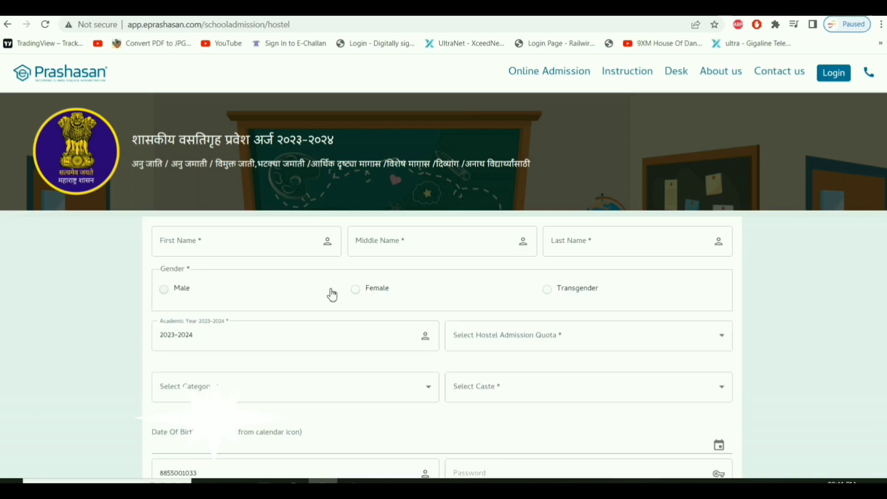
left_click(207, 251)
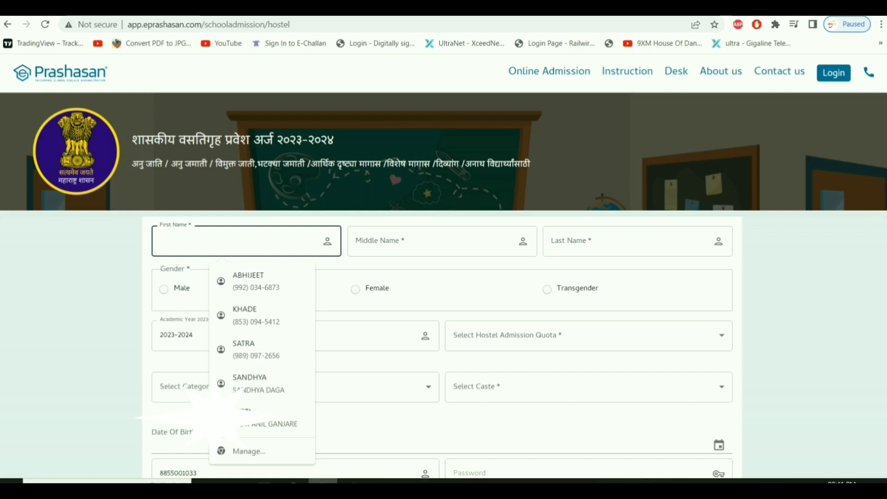
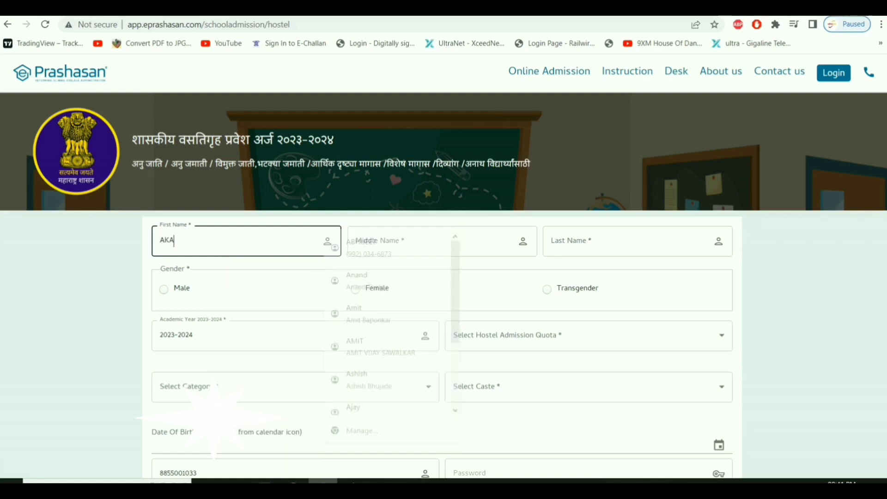
key("Tab")
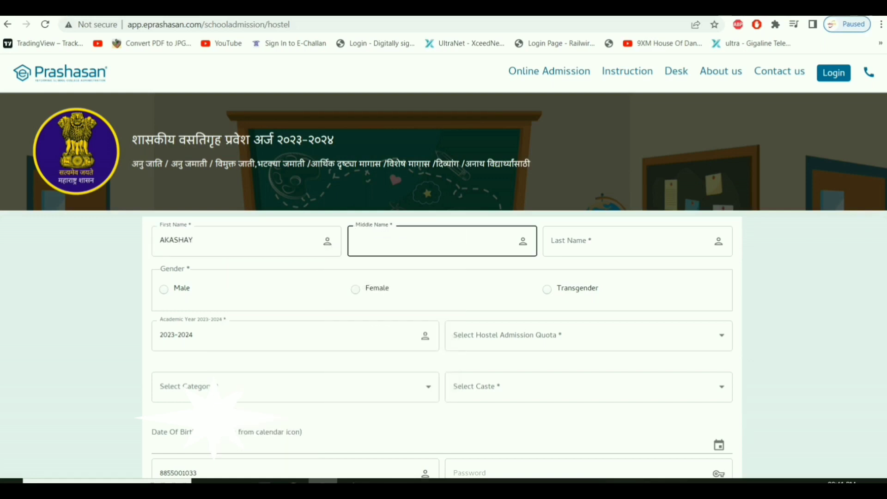
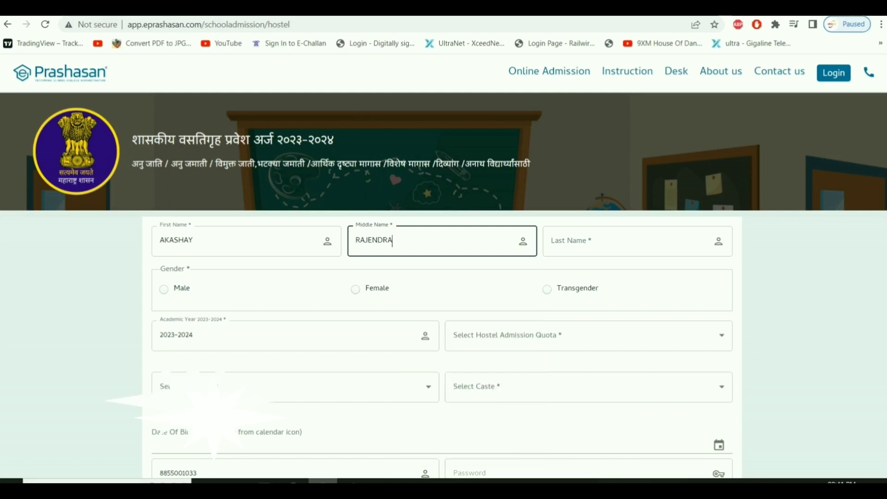
left_click(552, 241)
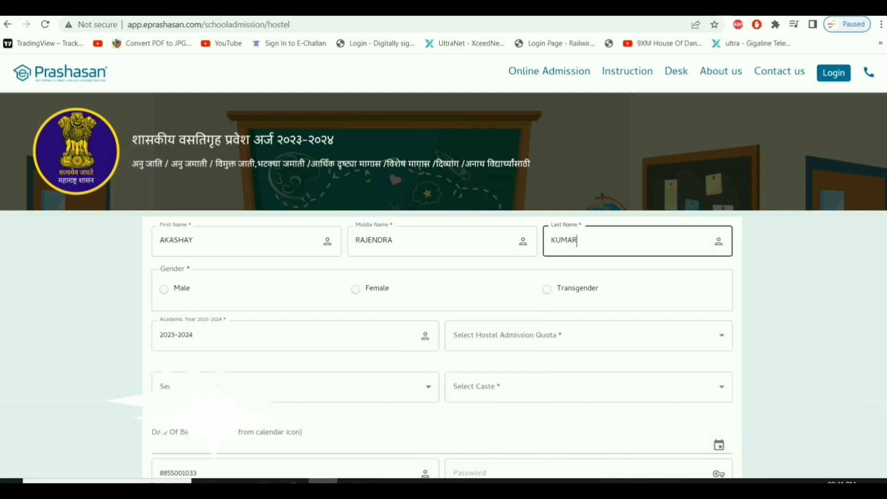
- Set the applicant's gender to Male and continue down the form
key("Tab")
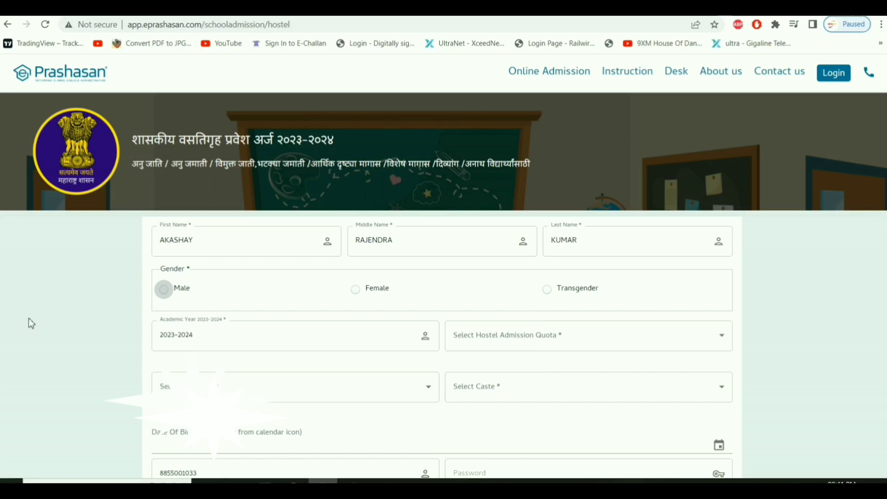
left_click(163, 296)
scroll(321, 304, "down", 1)
left_click(222, 287)
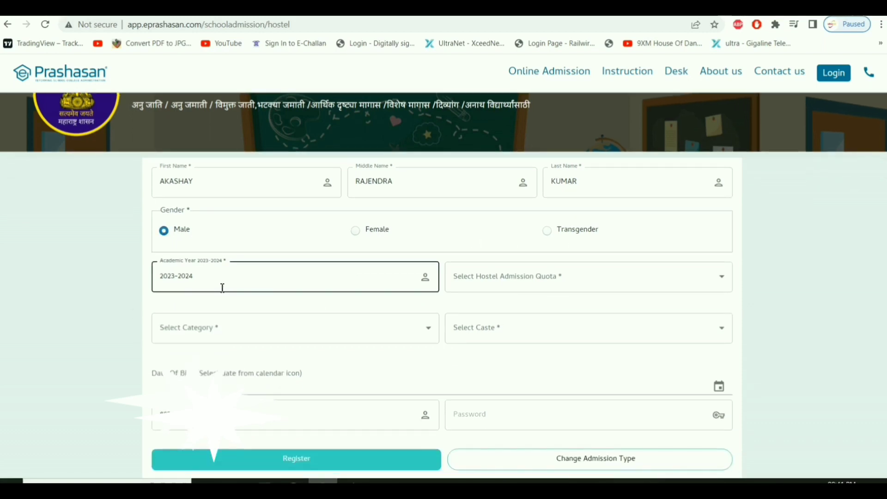
- Set the quota to उच्च शिक्षण (व्यावसायिक अभ्यासक्रम) and the category to अनुसूचित जाती
left_click(576, 277)
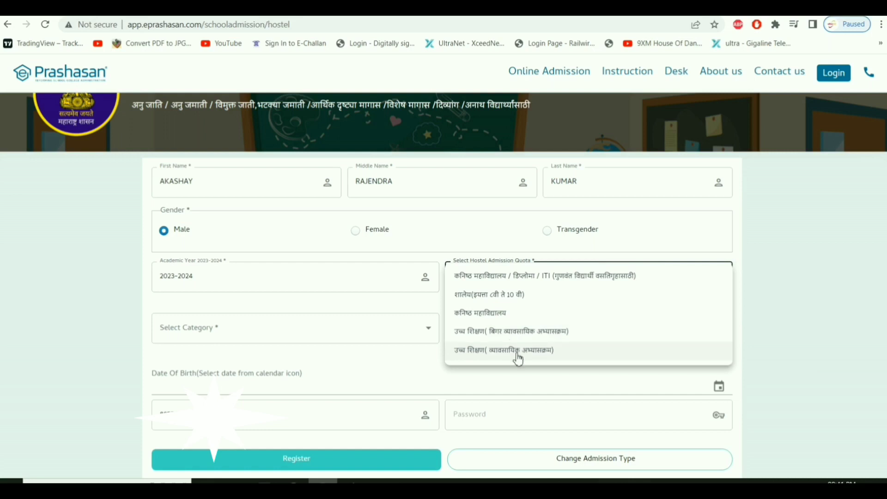
left_click(522, 354)
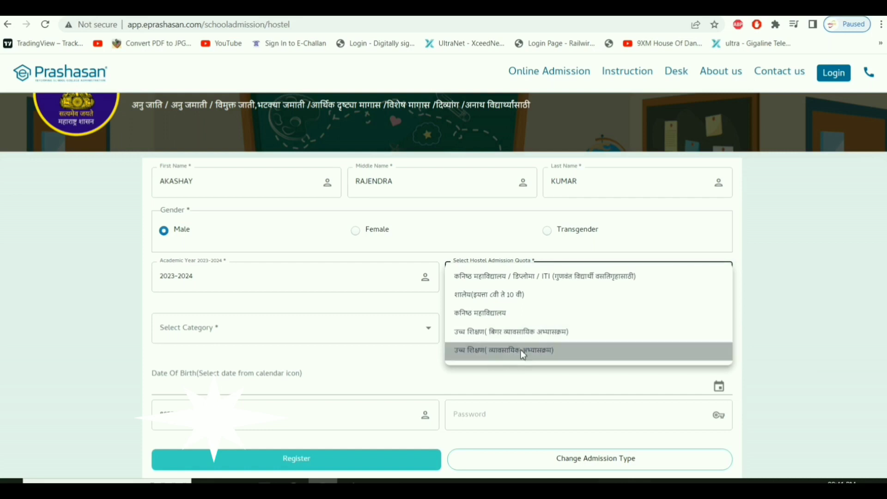
left_click(260, 341)
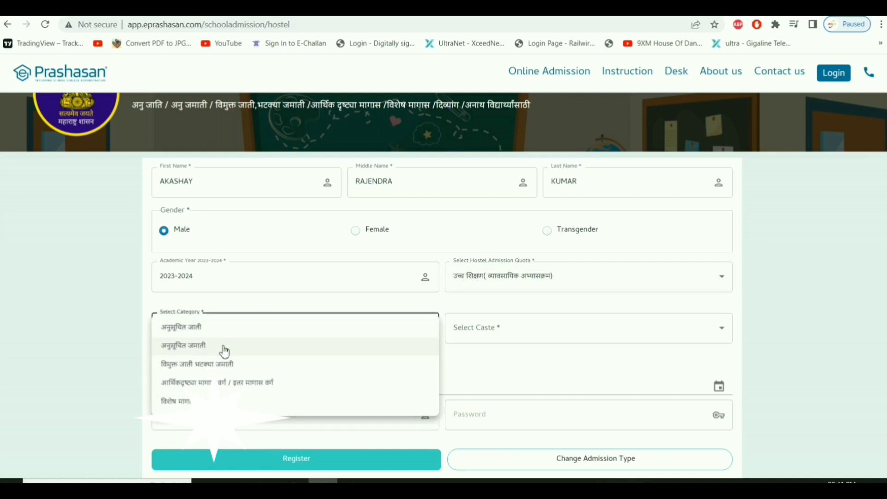
left_click(197, 331)
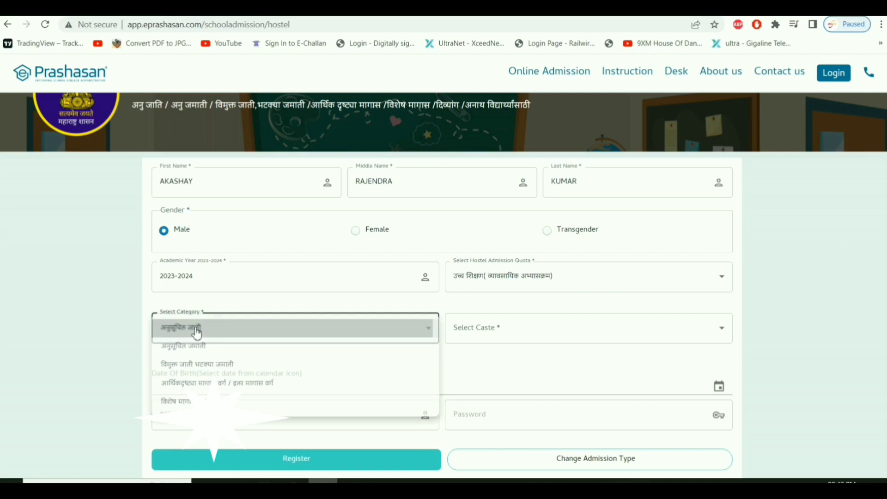
- Choose Mochi from the Caste list
left_click(509, 339)
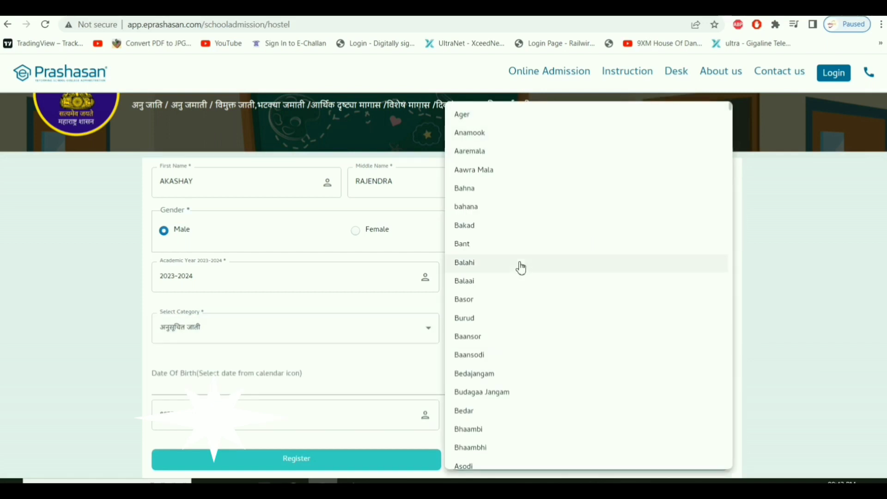
scroll(521, 268, "down", 7)
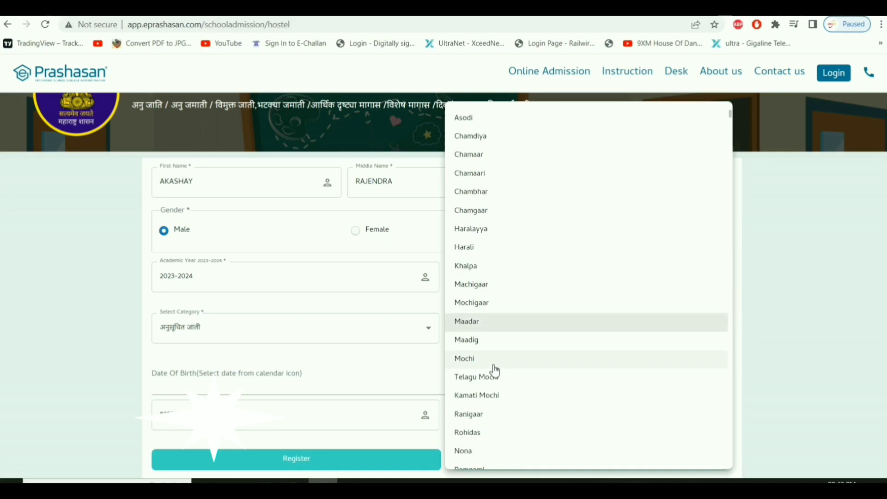
scroll(521, 364, "down", 6)
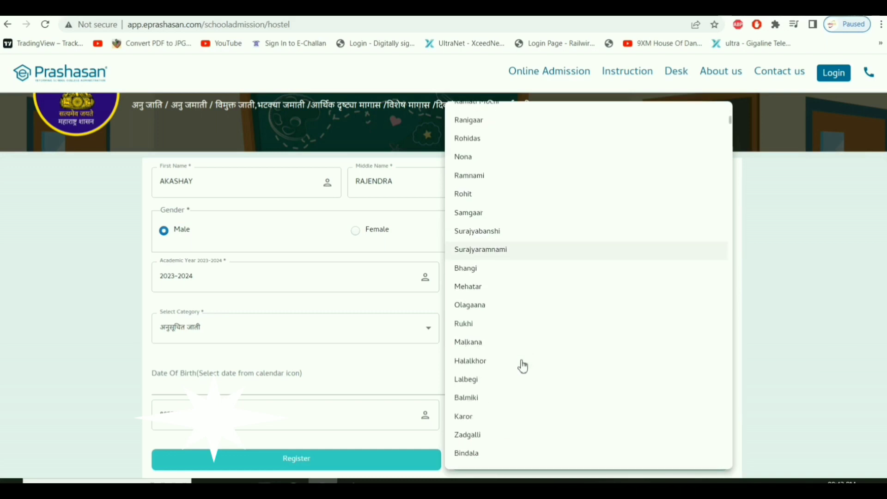
scroll(515, 354, "down", 6)
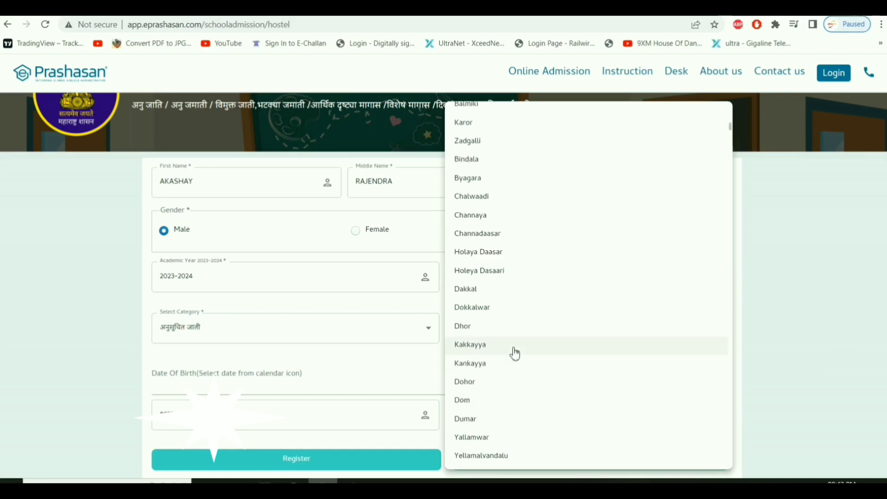
scroll(514, 353, "down", 5)
scroll(514, 354, "up", 10)
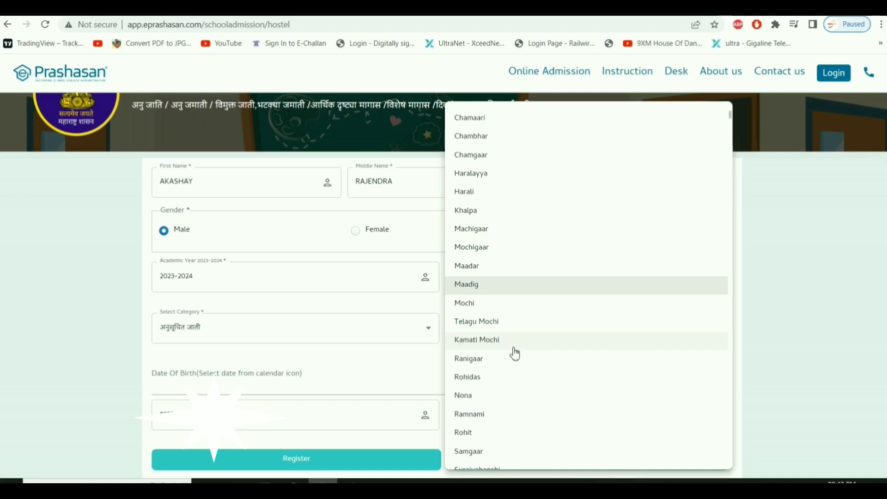
left_click(482, 309)
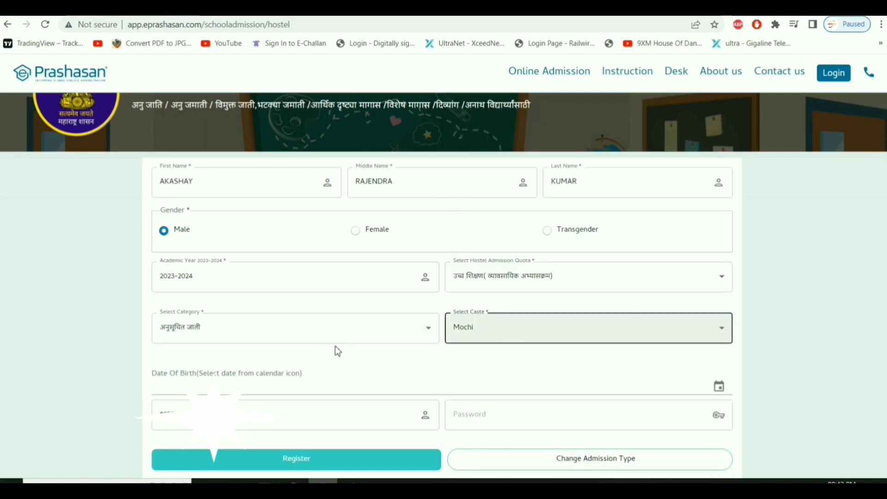
scroll(214, 368, "down", 1)
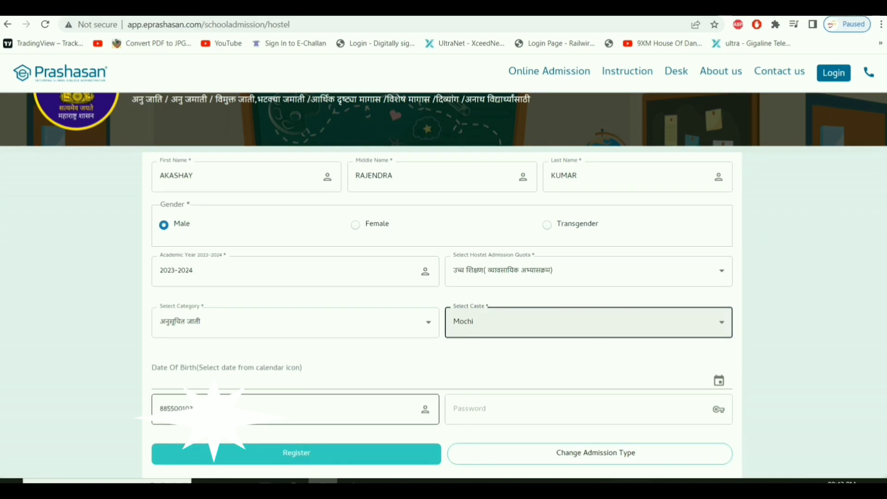
left_click(498, 418)
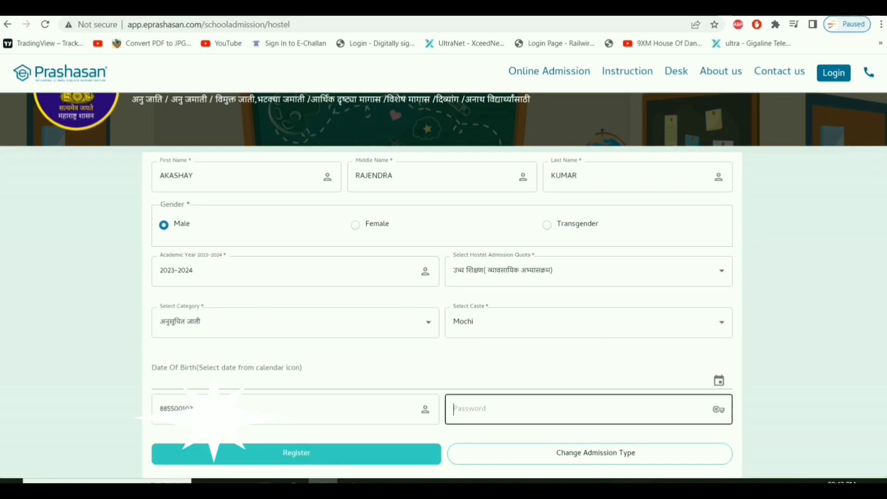
type("********")
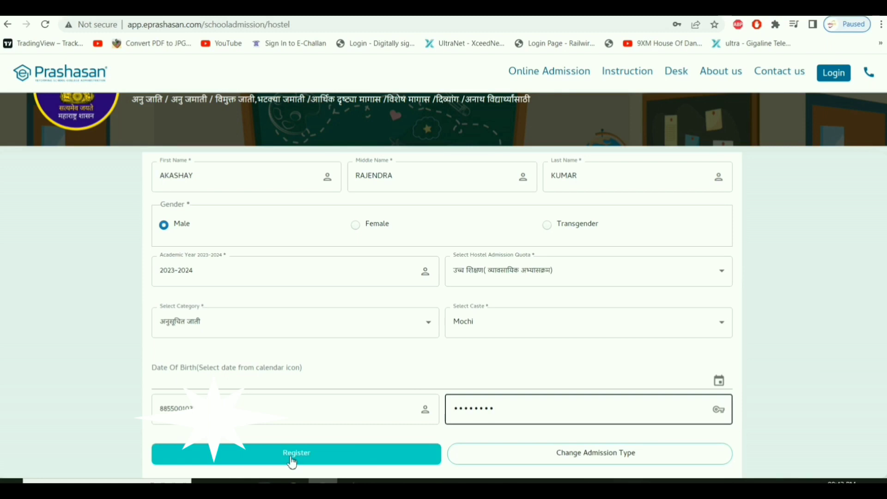
left_click(291, 457)
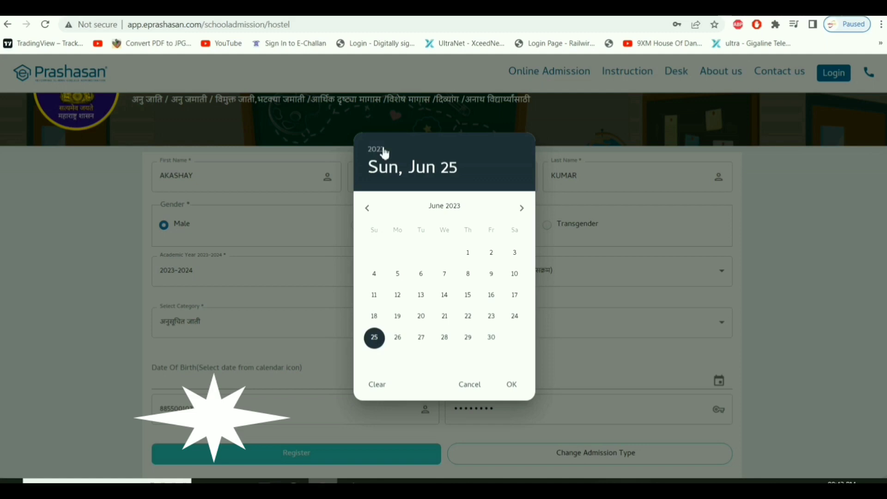
left_click(383, 150)
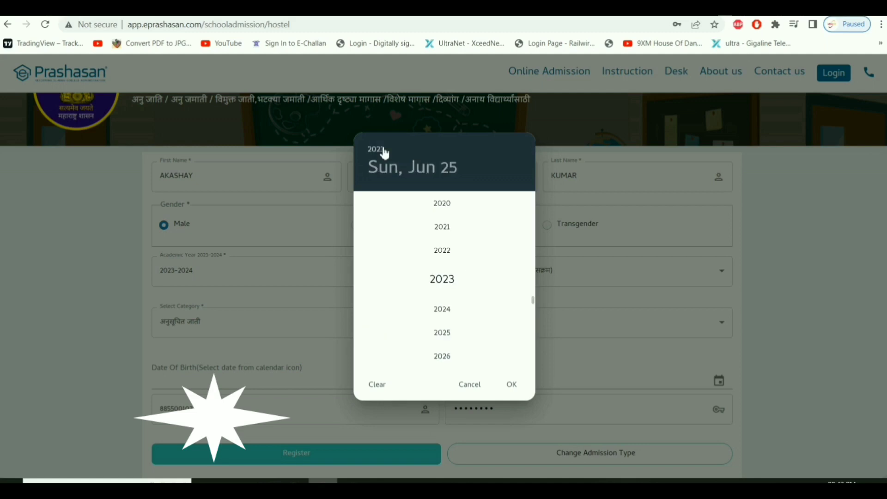
scroll(447, 262, "up", 20)
scroll(449, 265, "down", 10)
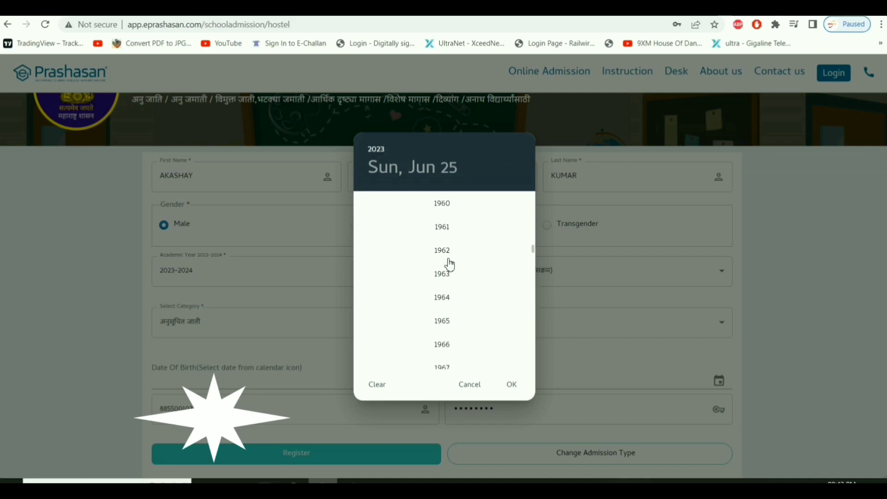
scroll(461, 304, "down", 3)
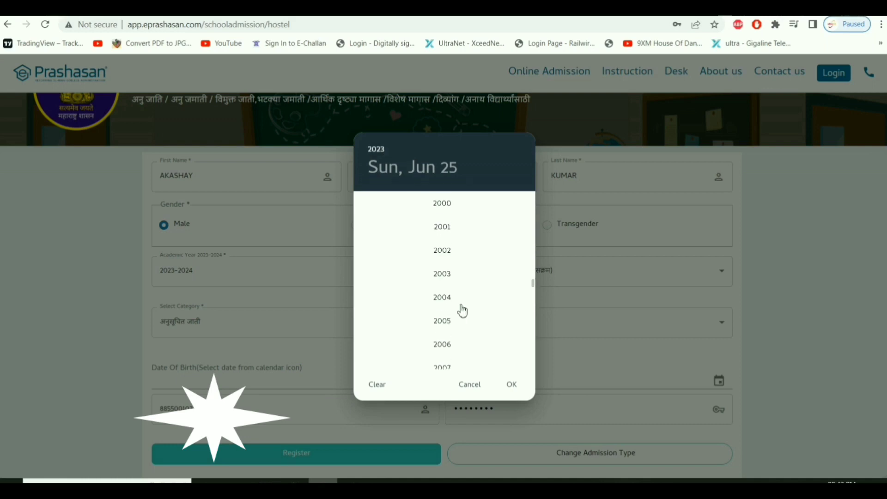
scroll(459, 309, "up", 5)
left_click(447, 238)
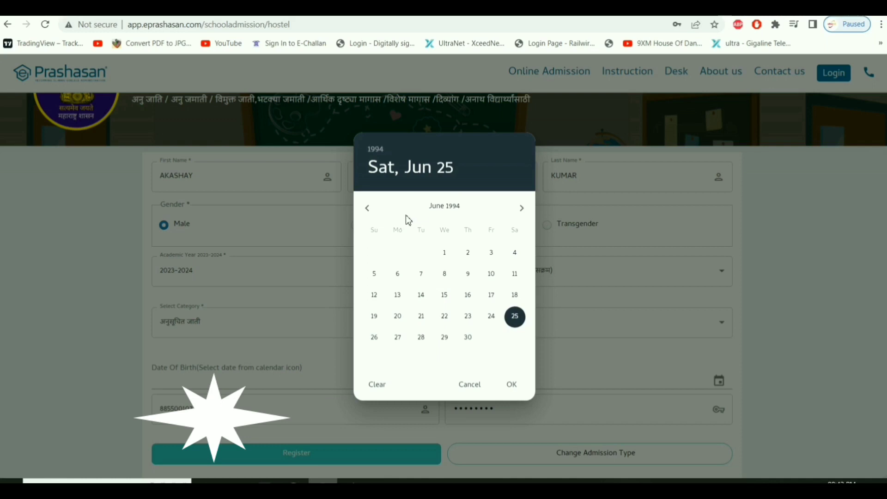
left_click(444, 253)
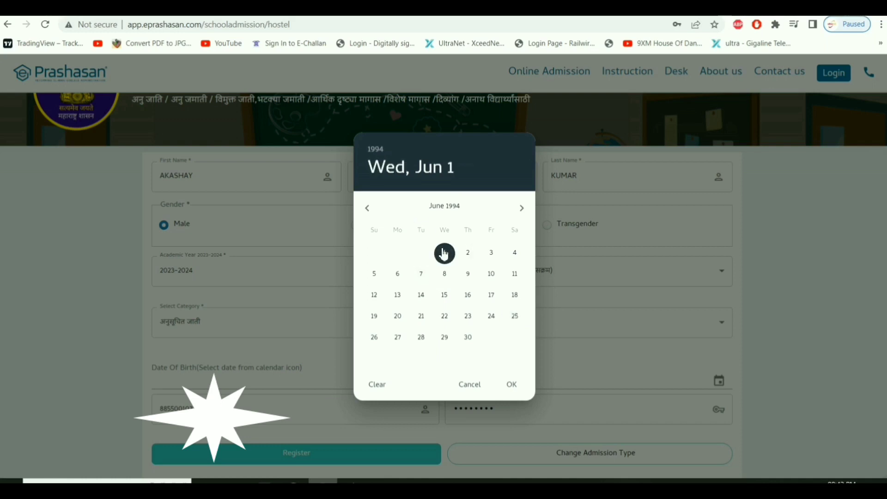
left_click(511, 385)
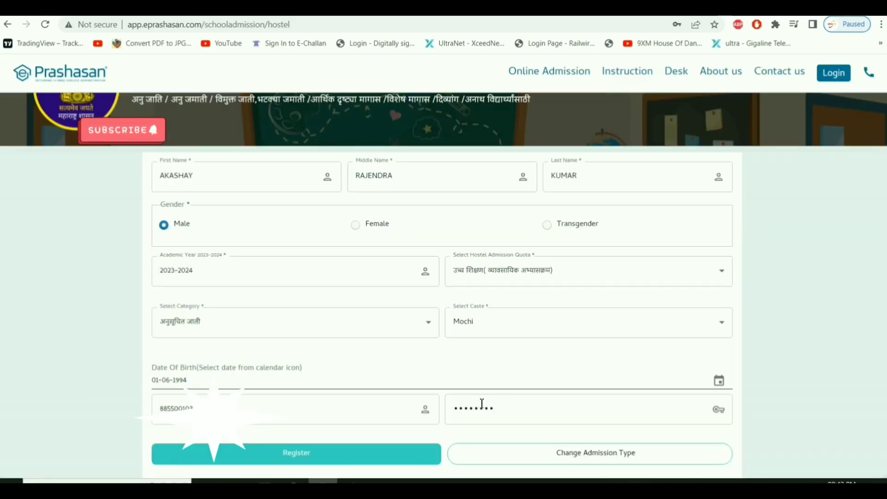
left_click(309, 457)
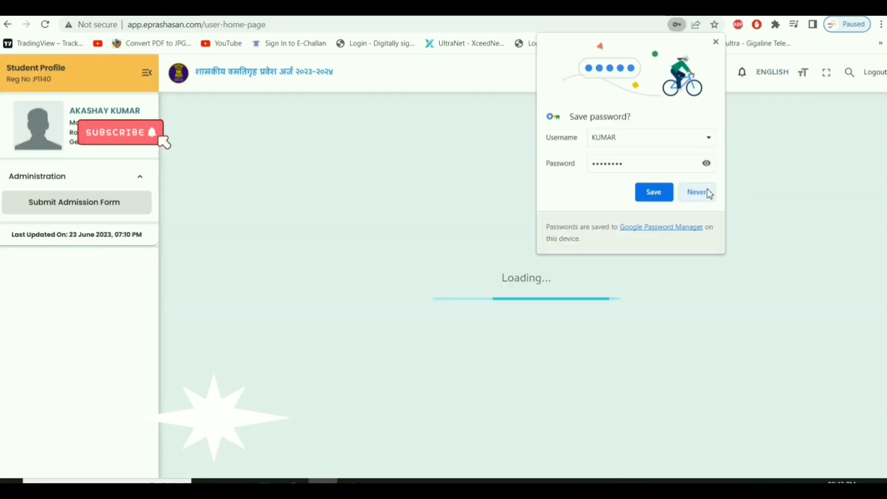
- Decline saving the password, then set title Mr. and enter the mother's name
left_click(709, 193)
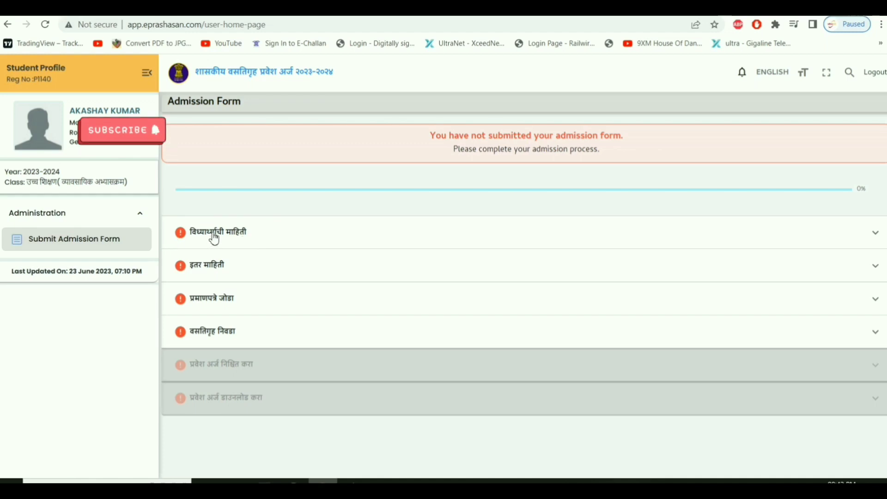
left_click(213, 238)
left_click(500, 331)
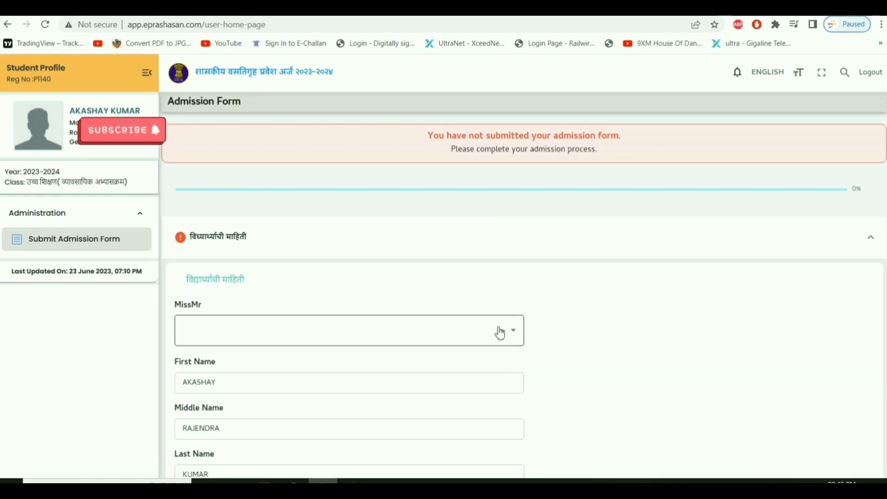
left_click(221, 329)
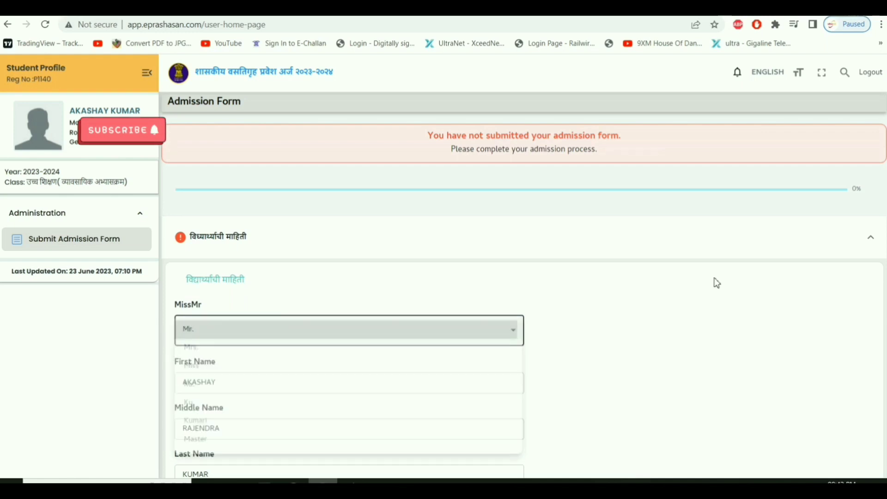
scroll(734, 288, "down", 6)
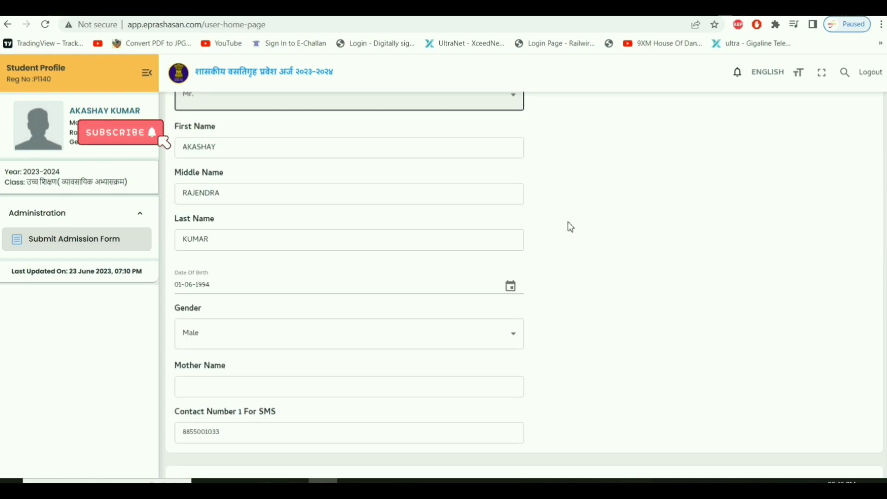
scroll(321, 230, "down", 1)
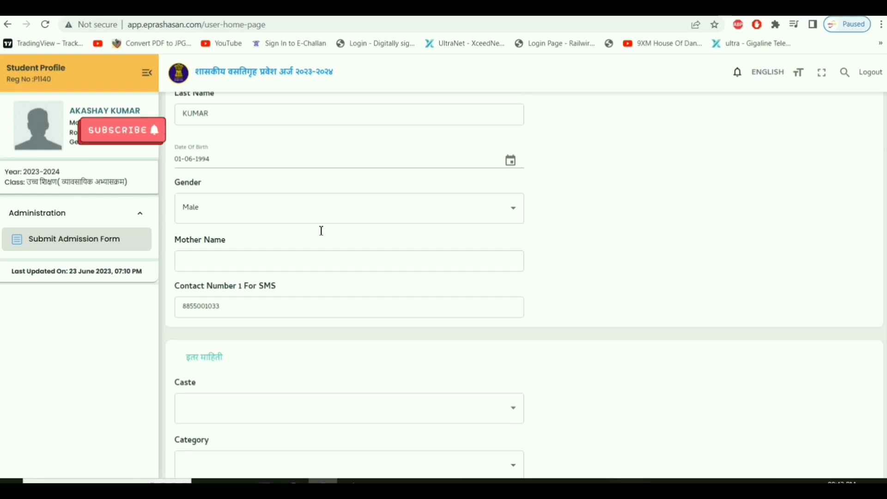
left_click(253, 220)
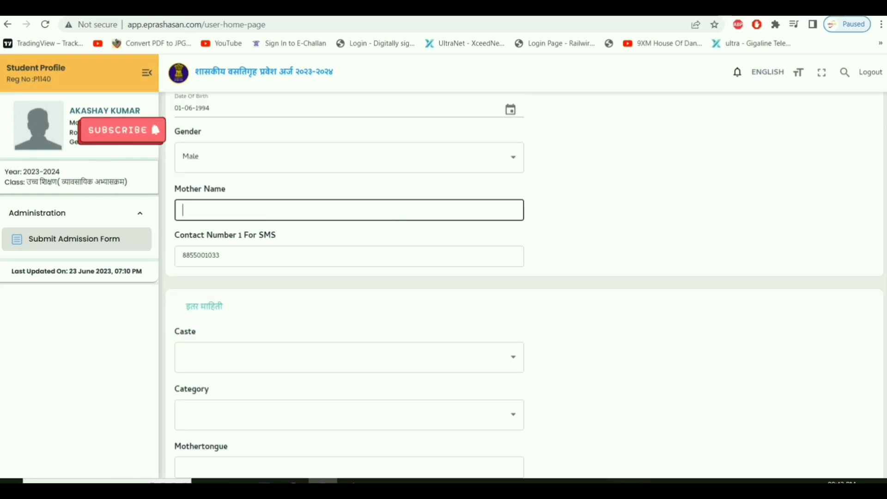
type("SUN")
type("I")
type("R")
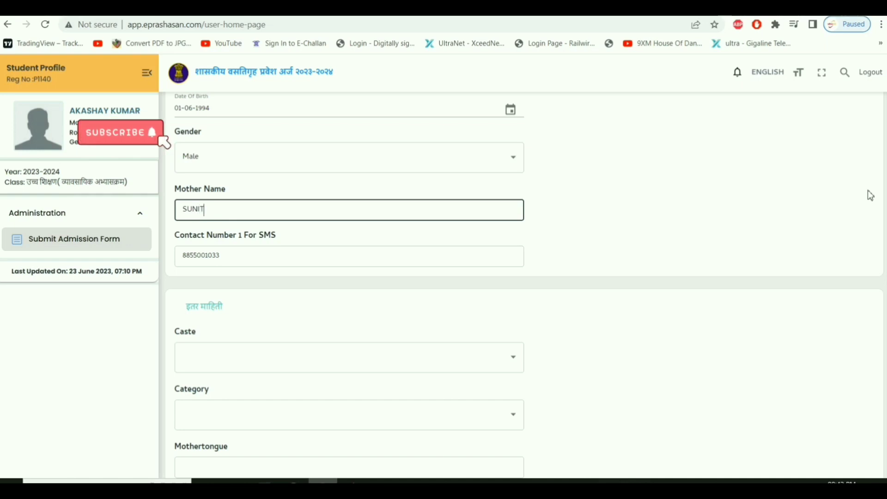
- Set the caste to Chambhar and the category to अनुसूचित जाती
scroll(476, 292, "down", 3)
scroll(476, 292, "down", 1)
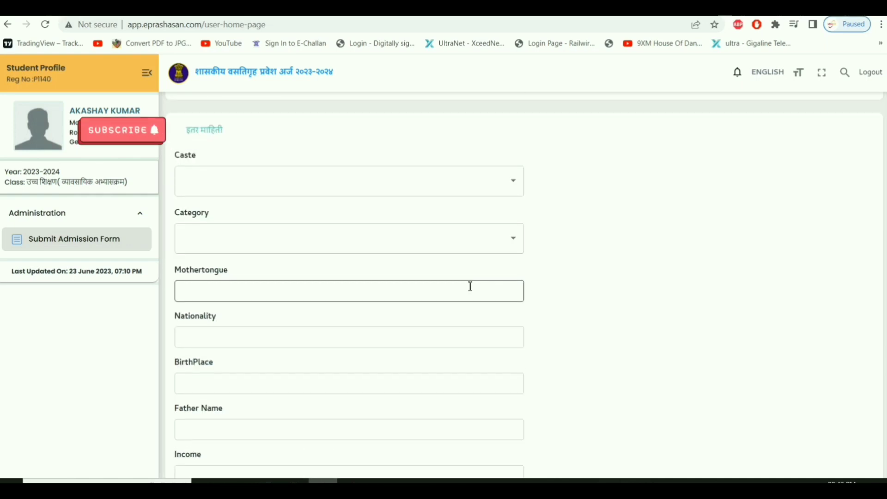
left_click(483, 183)
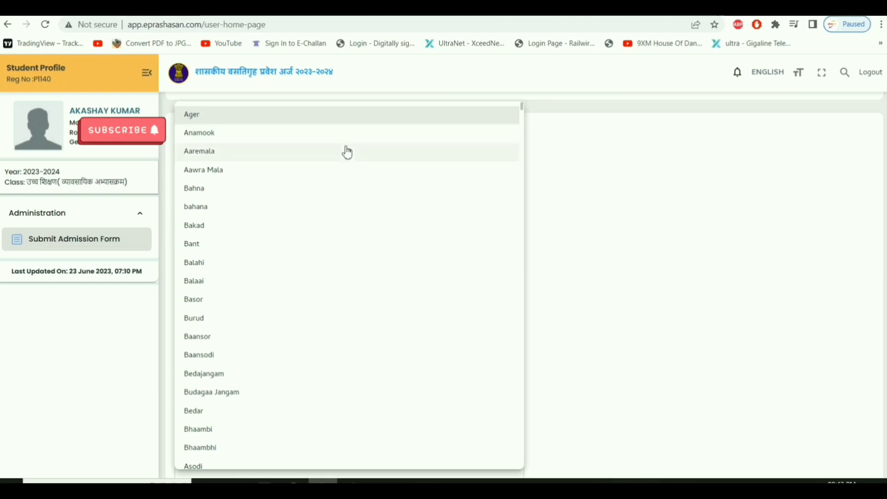
scroll(346, 152, "down", 4)
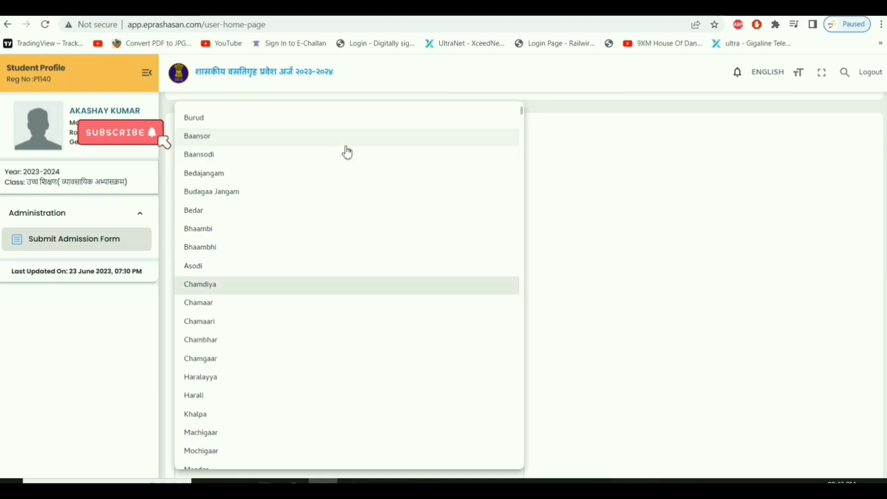
left_click(275, 354)
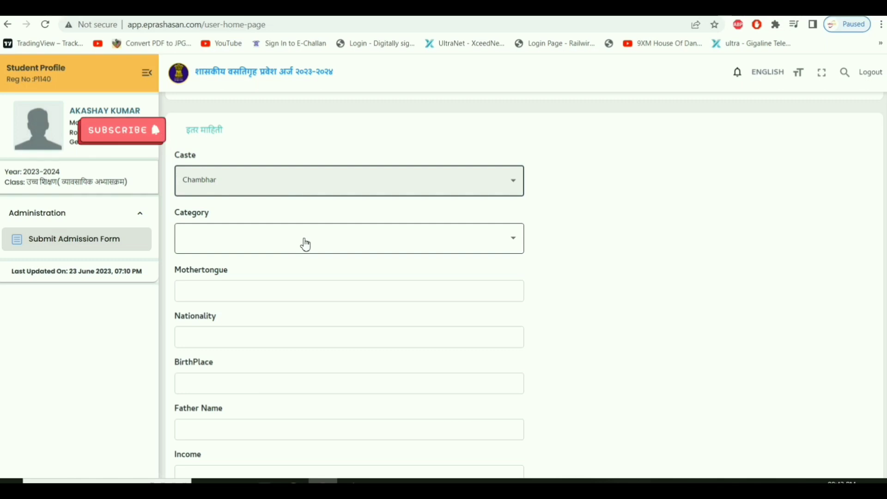
left_click(305, 245)
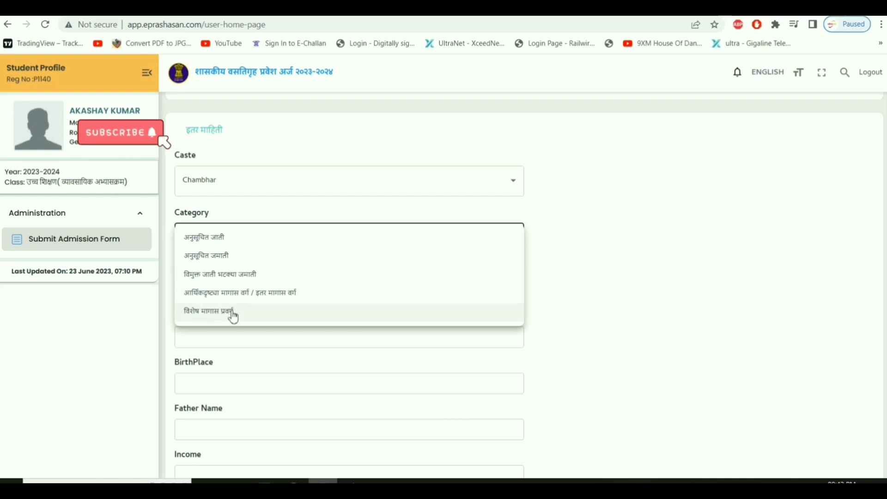
left_click(235, 245)
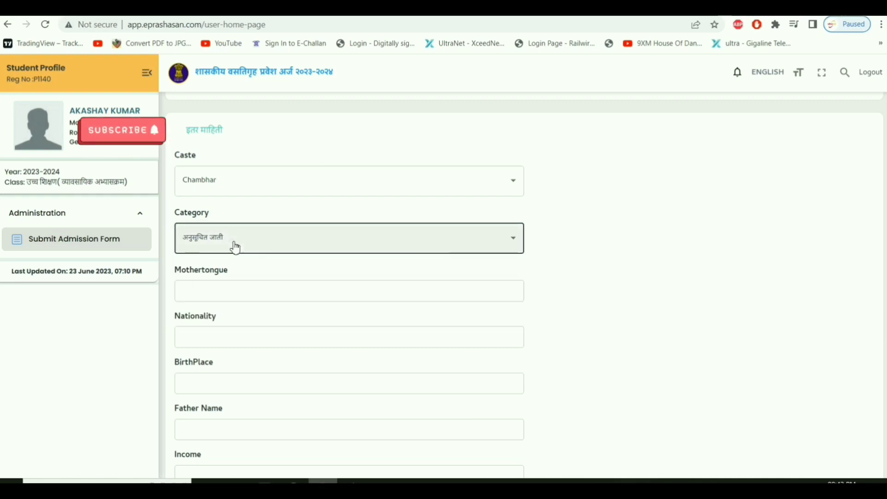
left_click(236, 291)
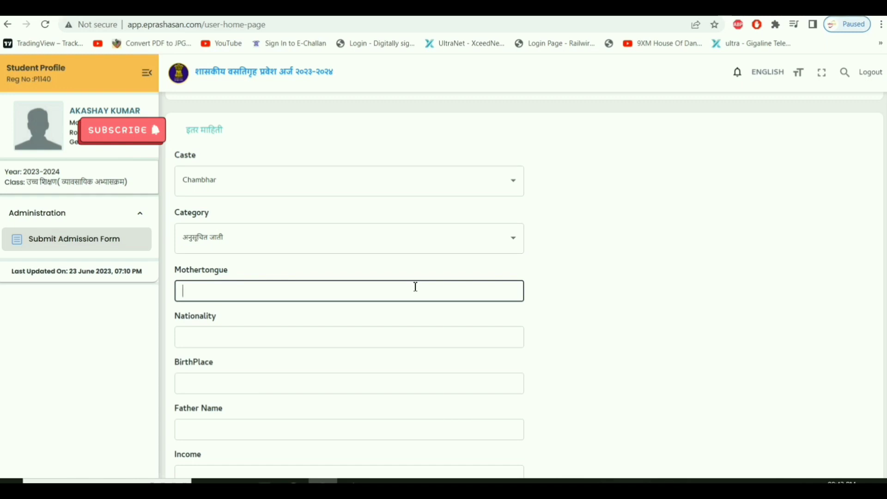
- Enter mother tongue MARATHI, nationality INDIAN, birthplace BHATKULI and the father's full name
type("MARATHI")
key("Tab")
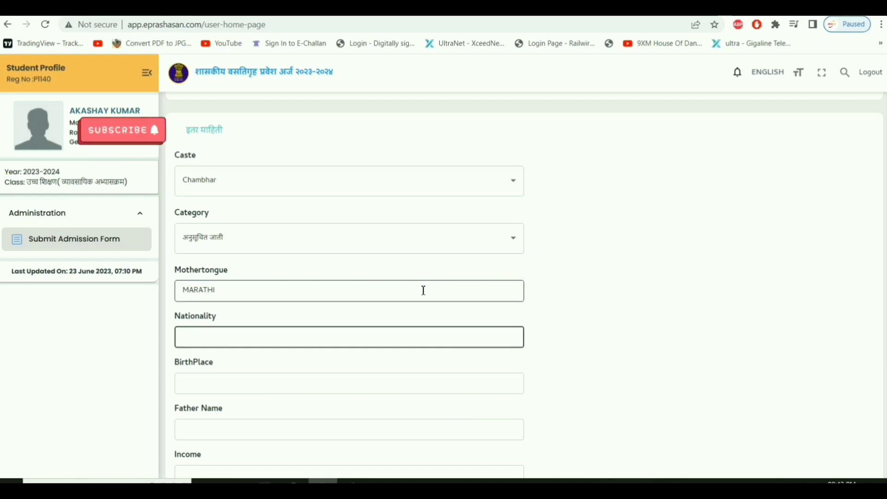
type("INDIAN")
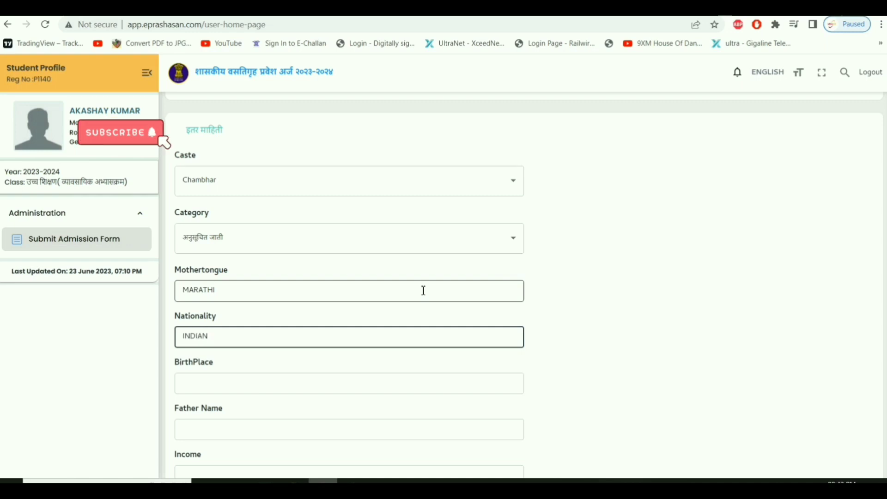
key("Tab")
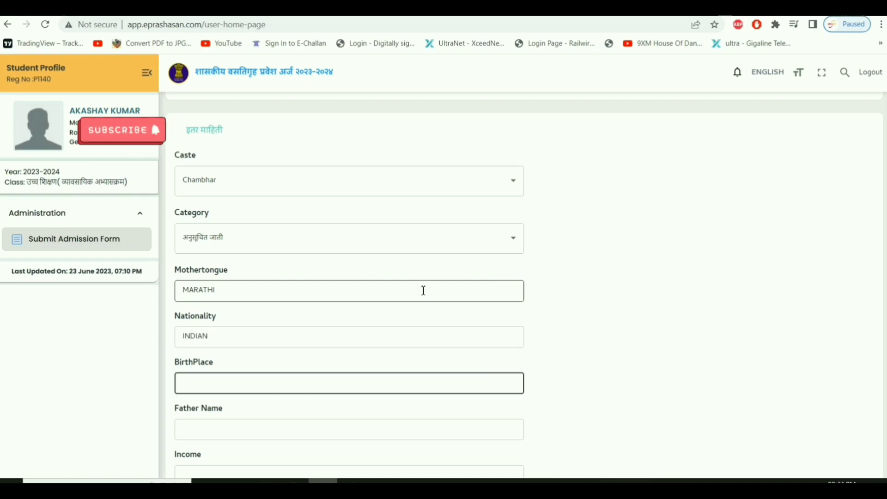
type("BHATKULI")
key("Tab")
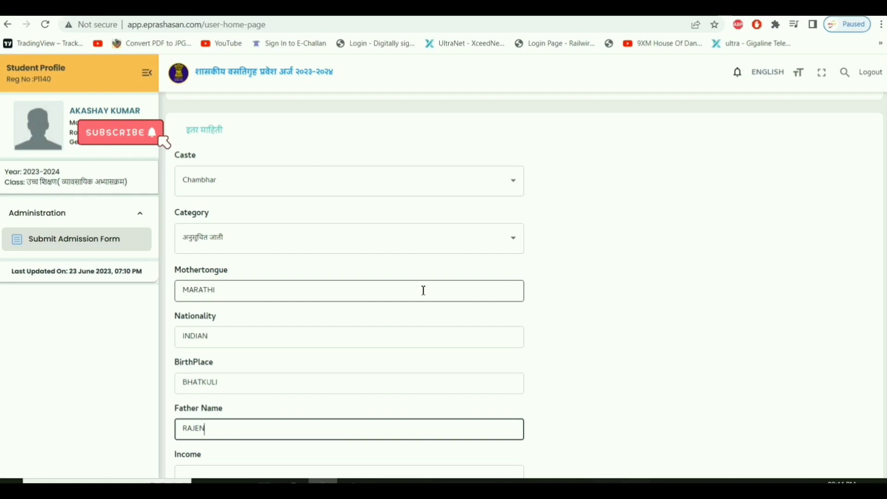
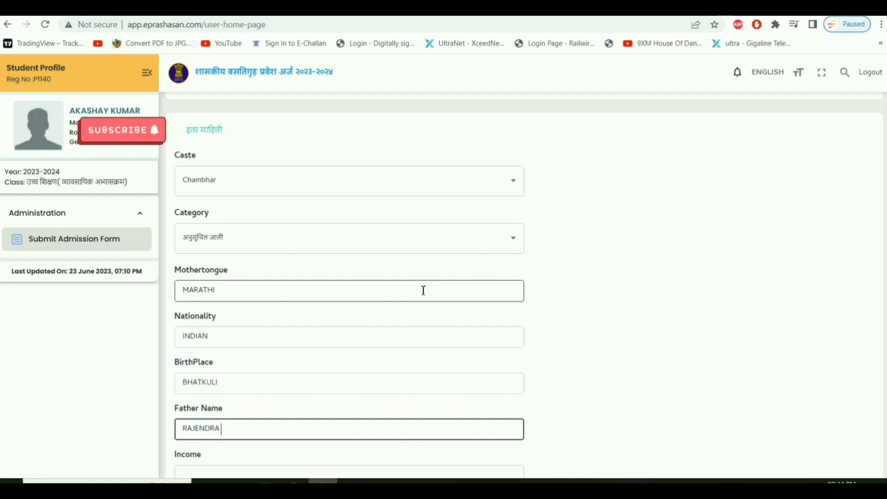
- Enter family income 30000 and a second contact number
scroll(423, 290, "down", 3)
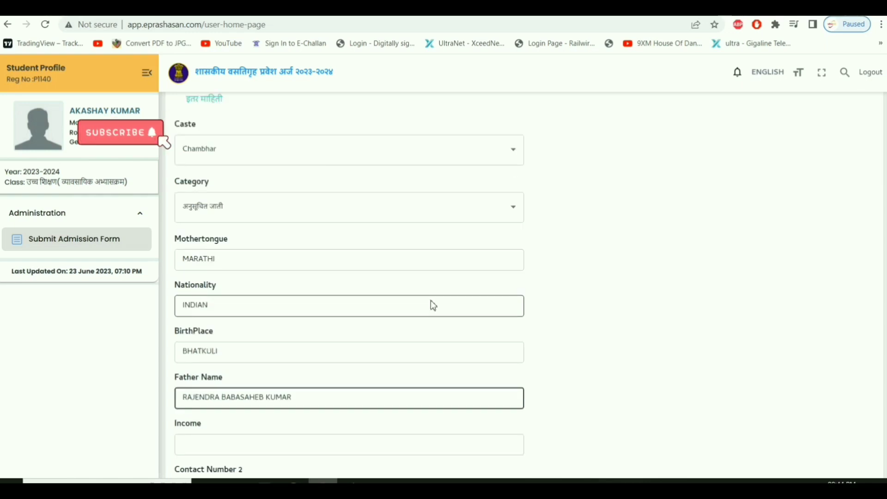
left_click(266, 352)
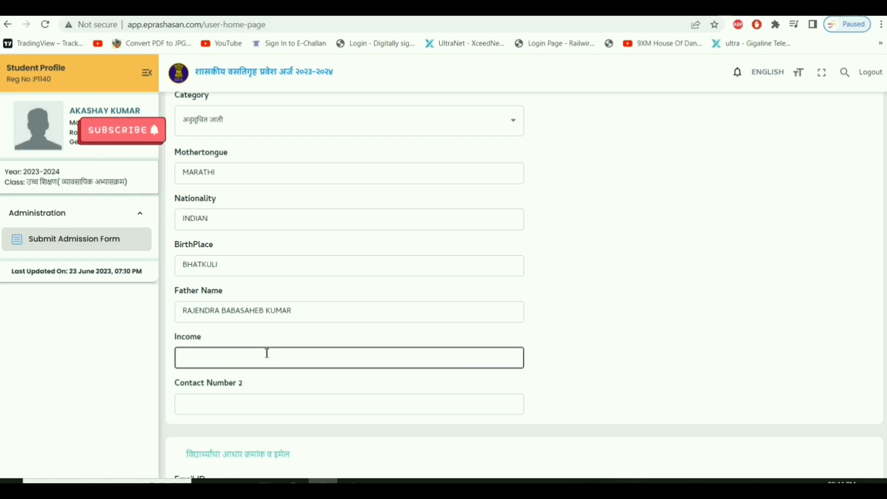
type("30000")
scroll(266, 352, "down", 3)
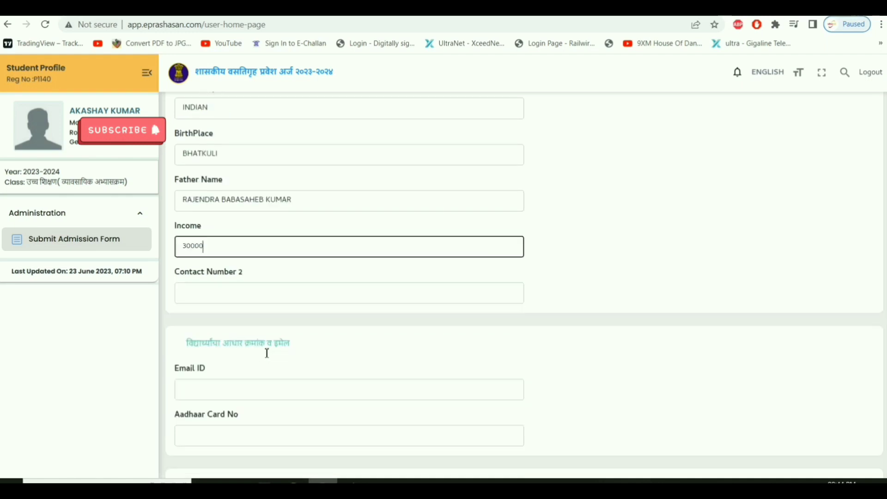
left_click(245, 291)
type("987654321")
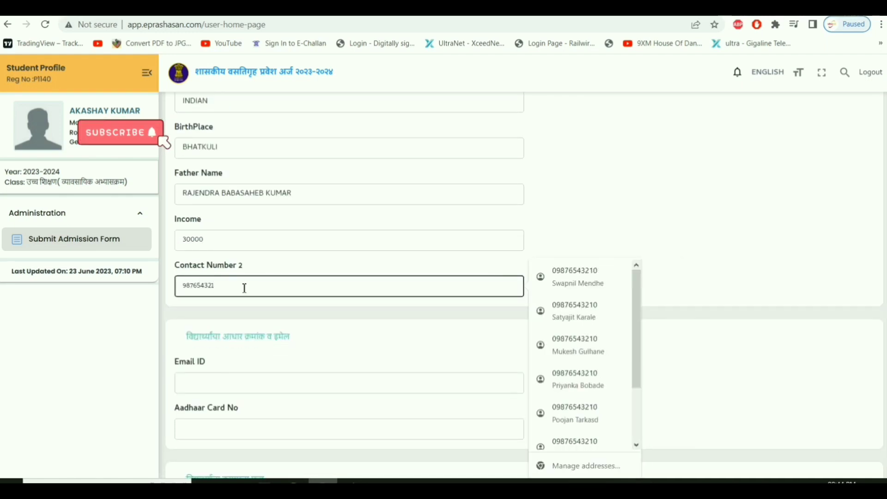
type("0")
left_click(270, 312)
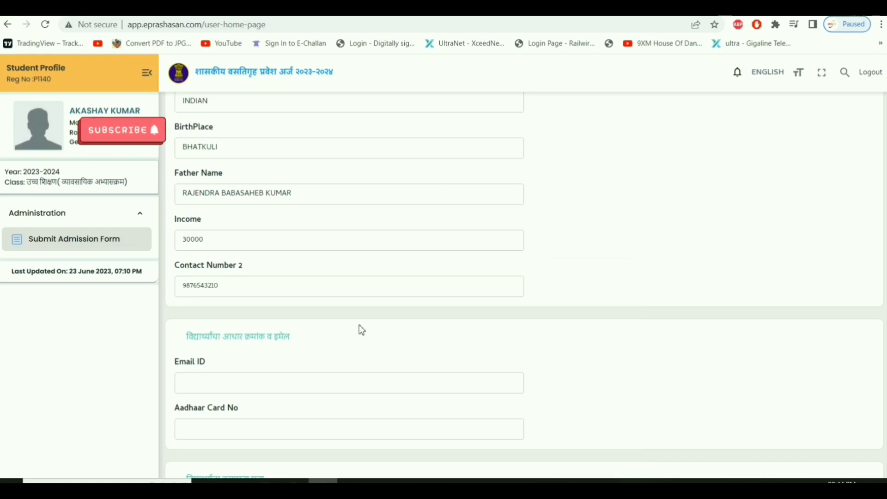
- Fill in the student's email address and Aadhaar card number
scroll(359, 324, "down", 3)
left_click(289, 261)
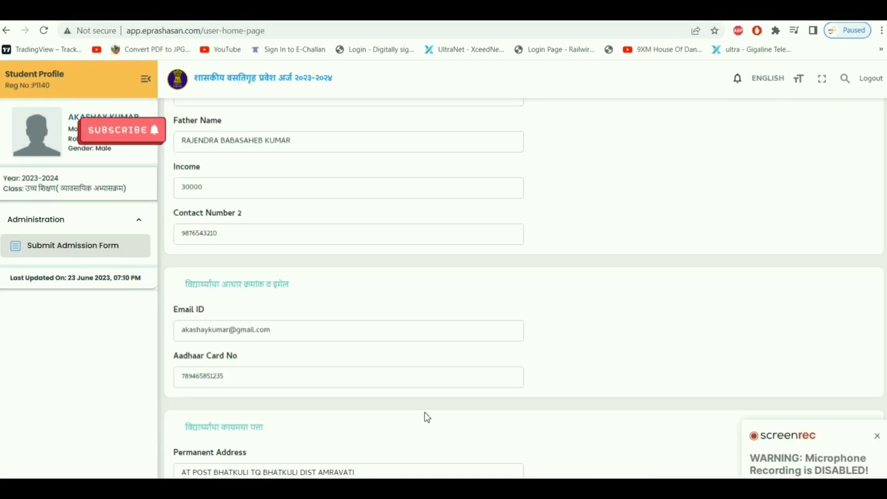
left_click(877, 435)
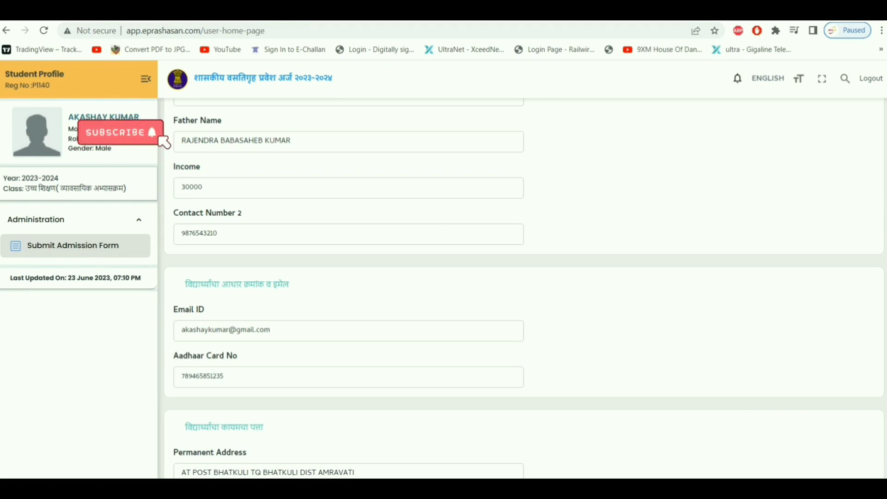
left_click(227, 334)
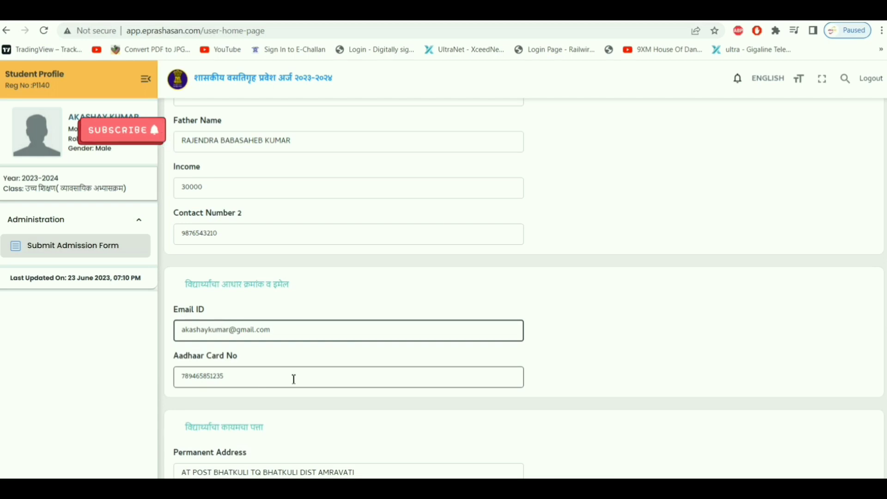
scroll(293, 379, "down", 5)
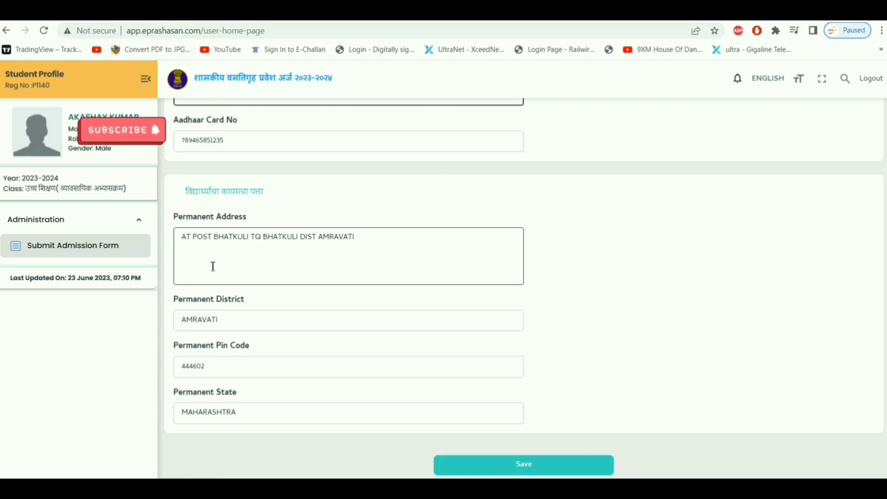
- Check the permanent district, pin code and state, then save the student information
left_click(238, 321)
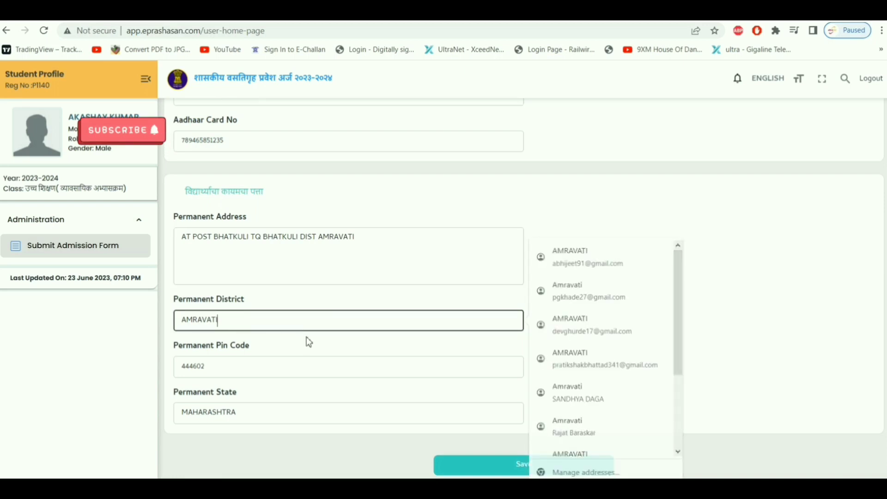
left_click(258, 365)
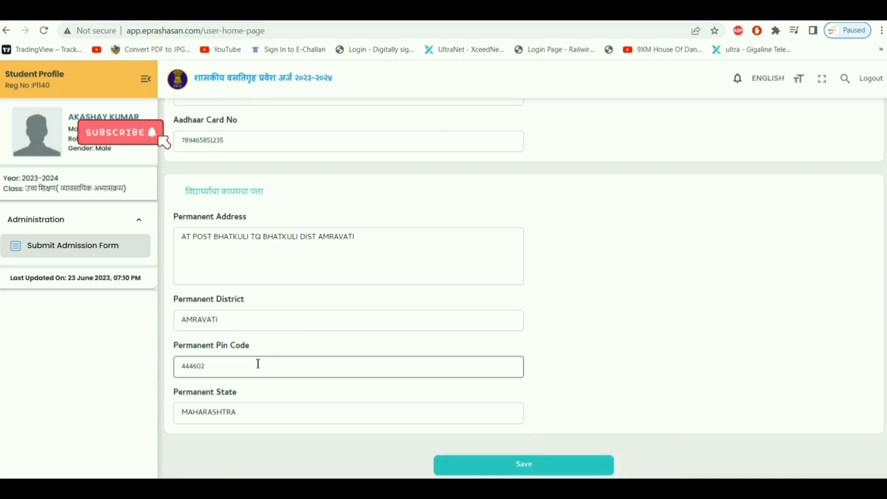
left_click(254, 417)
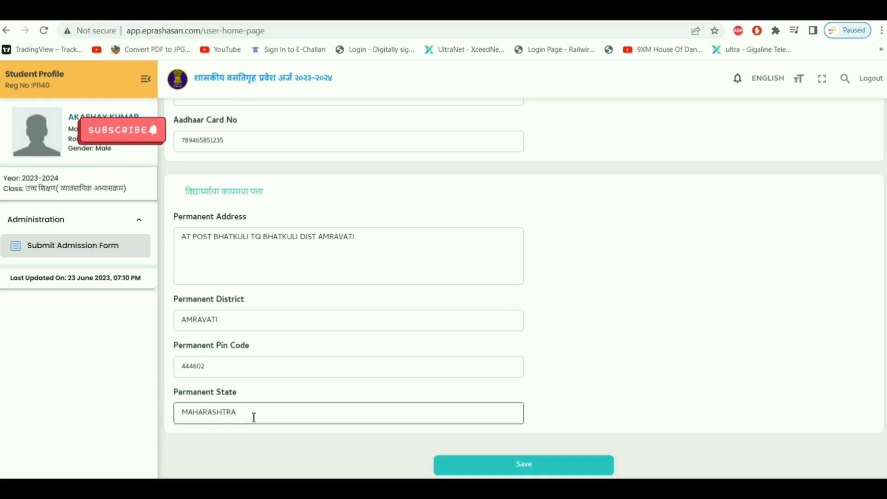
left_click(534, 468)
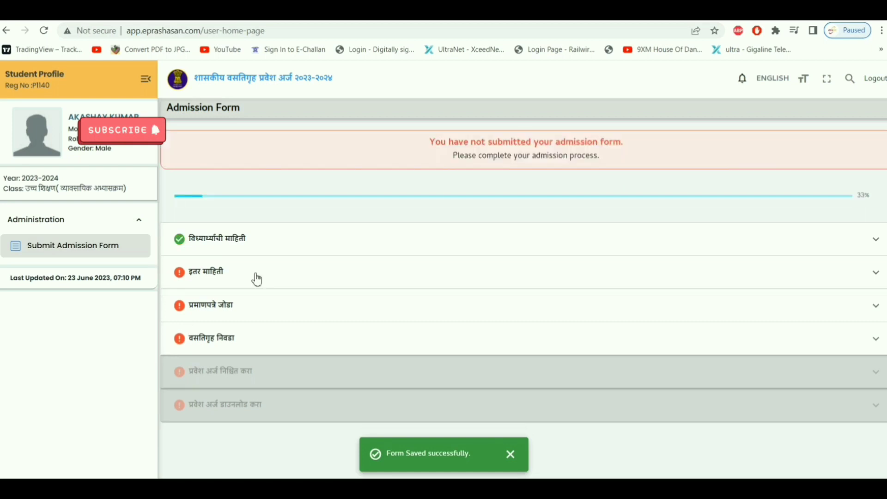
- Expand the इतर माहिती section and enter bank name STATE BANK OF INDIA
left_click(226, 279)
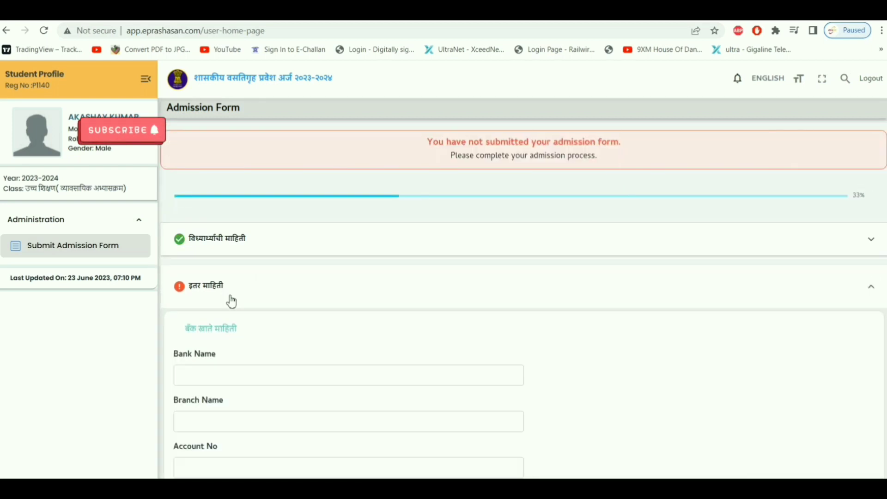
scroll(237, 335, "down", 3)
left_click(313, 259)
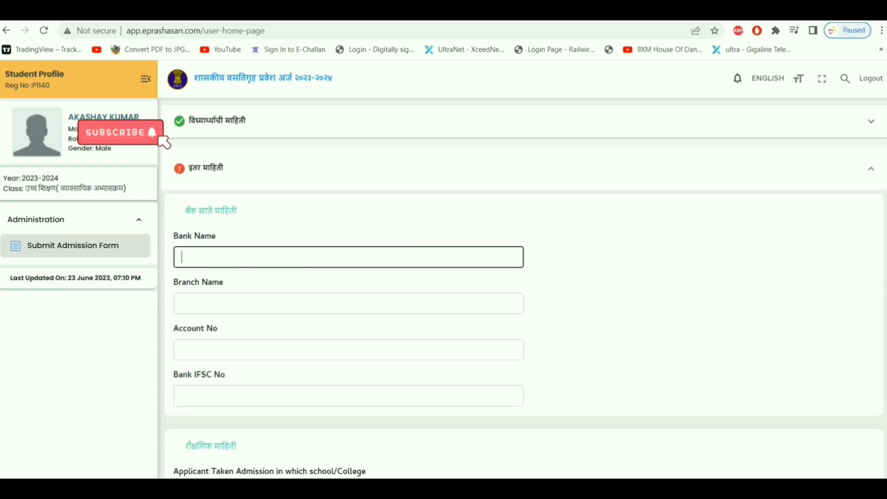
type("S")
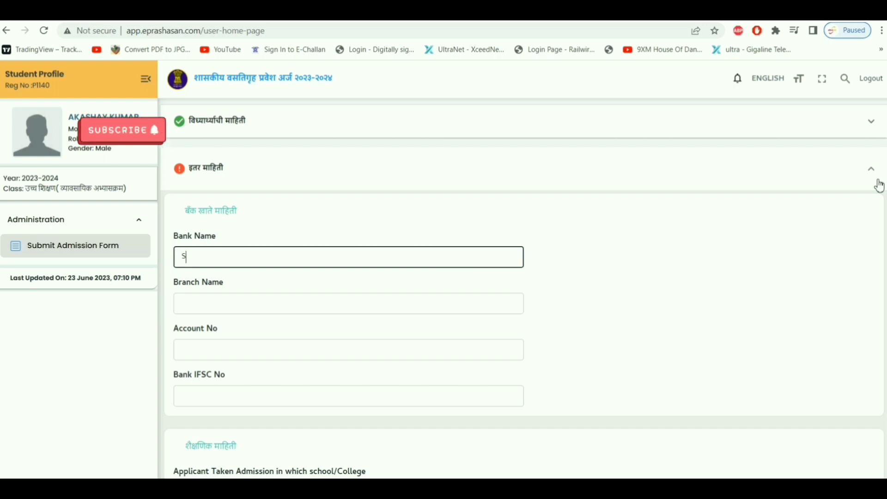
type("TATE BANK OF INDIA")
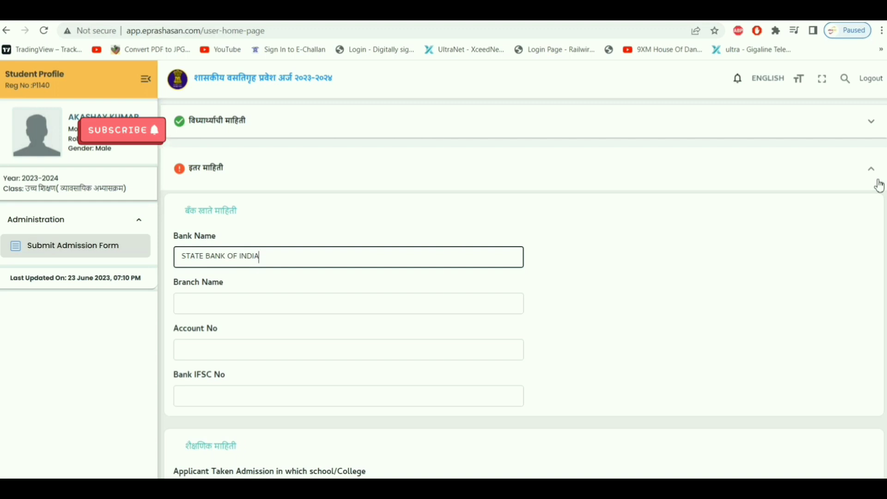
- Enter branch BHATKULI, the account number and IFSC code SBIN0012000
key("Tab")
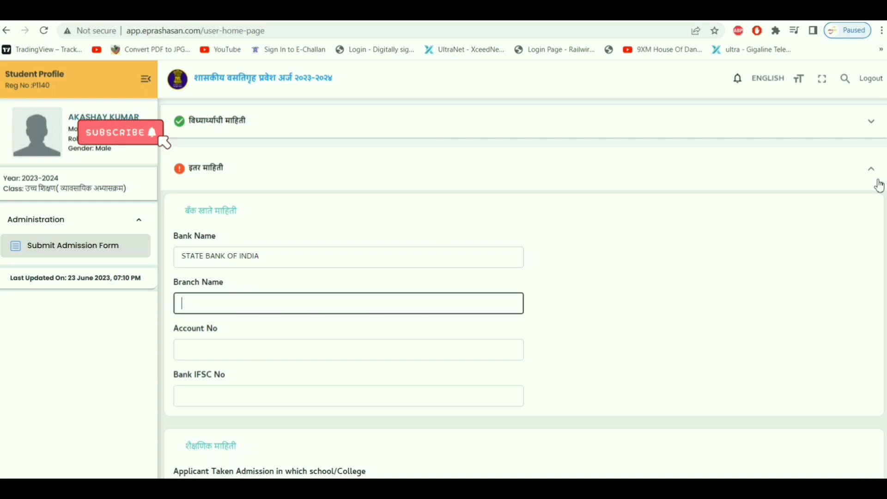
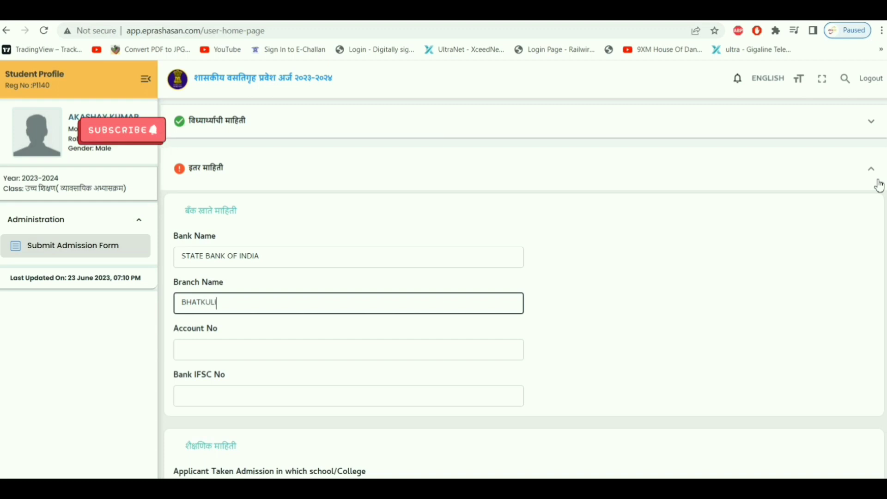
key("Tab")
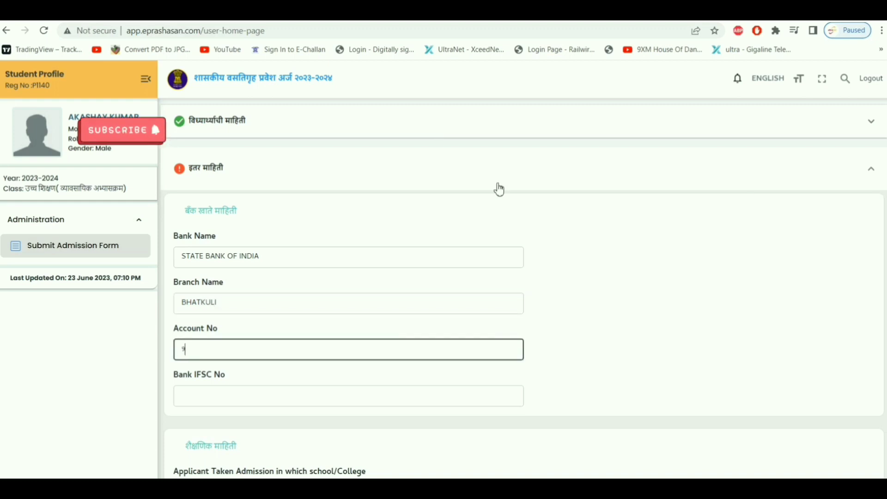
key("Tab")
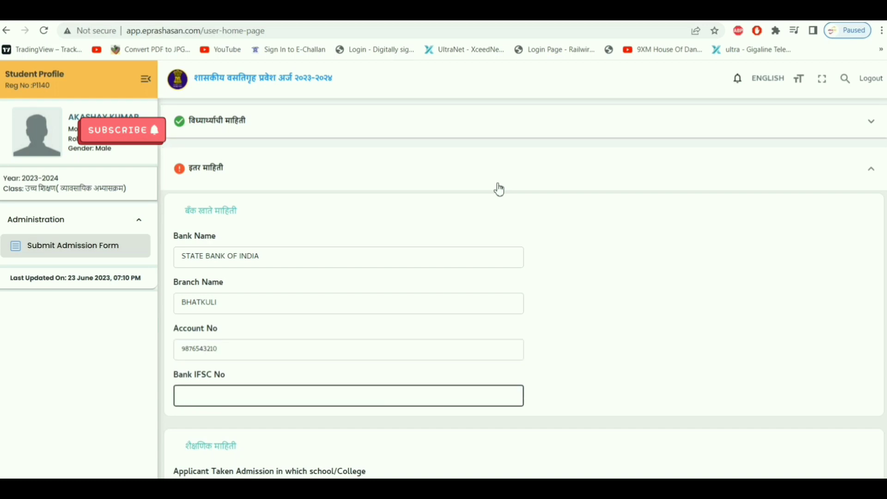
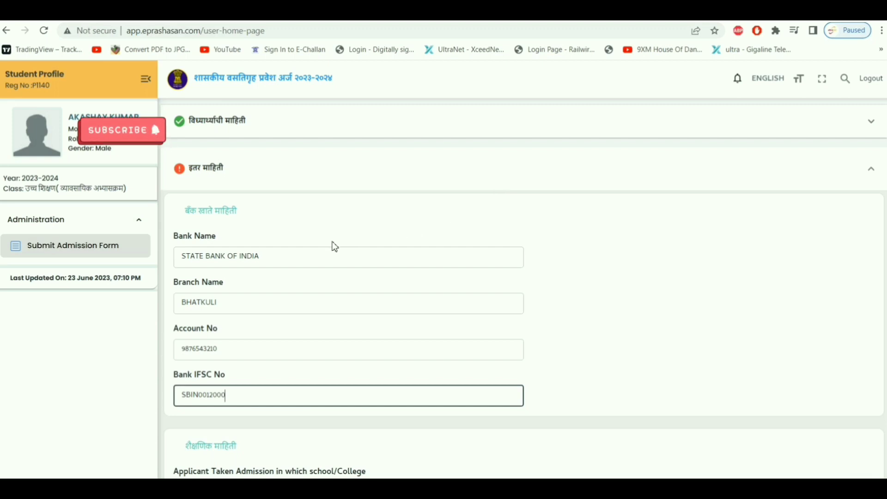
scroll(333, 246, "down", 5)
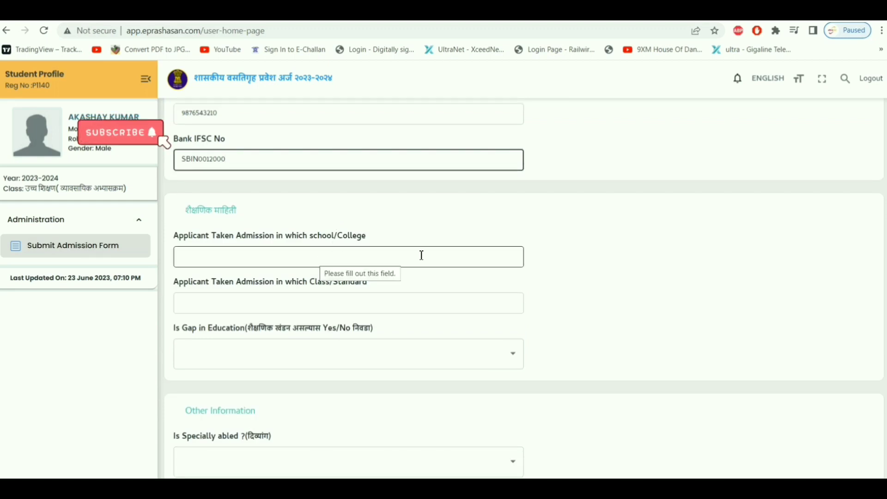
- Enter BHARTIYA MAHAVIDYALAYA AMRAVATI as the school/college name
left_click(449, 255)
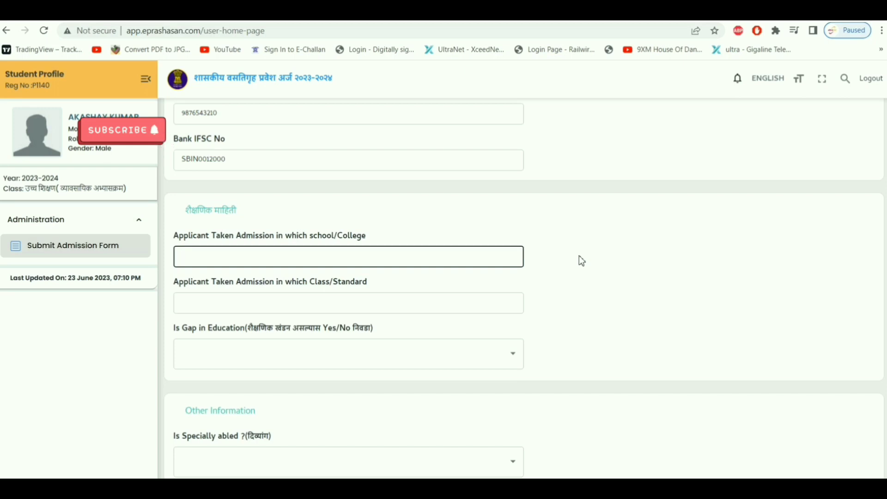
type("BHARTIYA MAHAVIDYALAUYA")
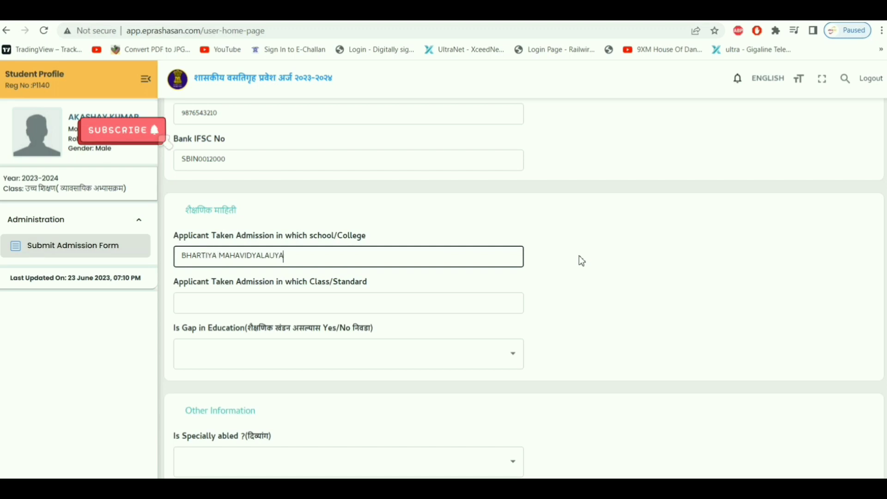
key("BackSpace")
type("AMRAVATI")
key("Tab")
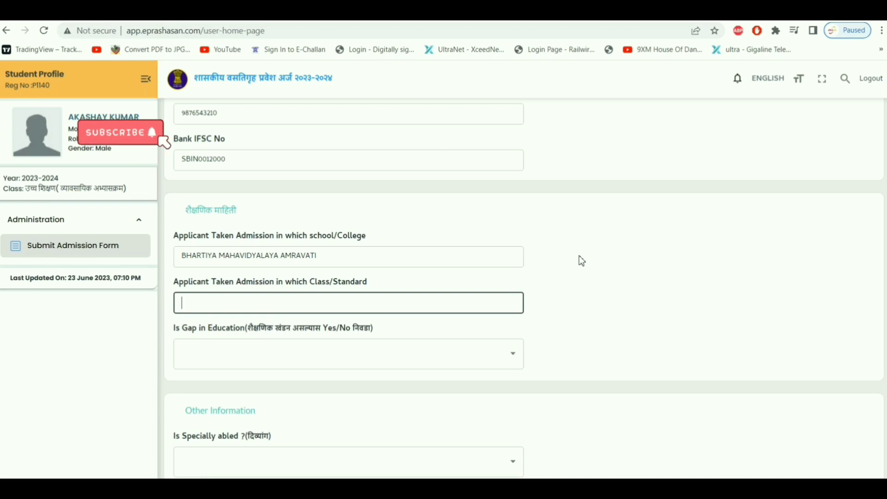
- Set class BSC and answer No to gap in education
type("BSC")
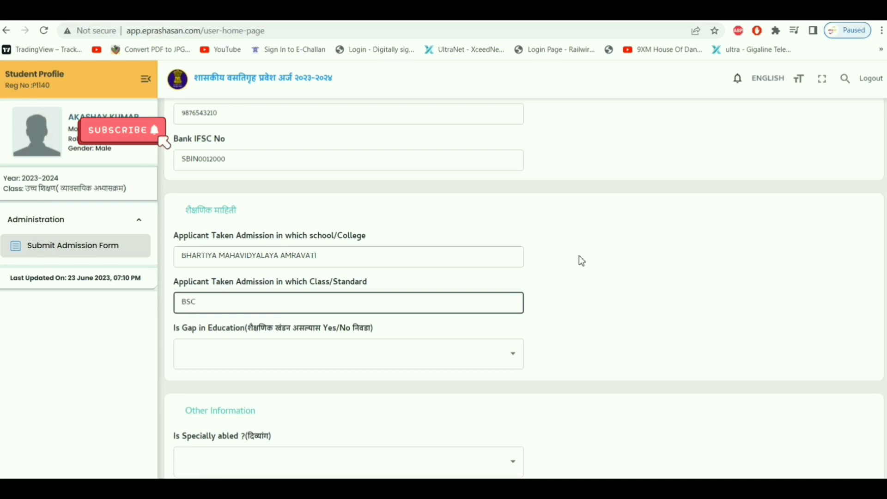
key("Tab")
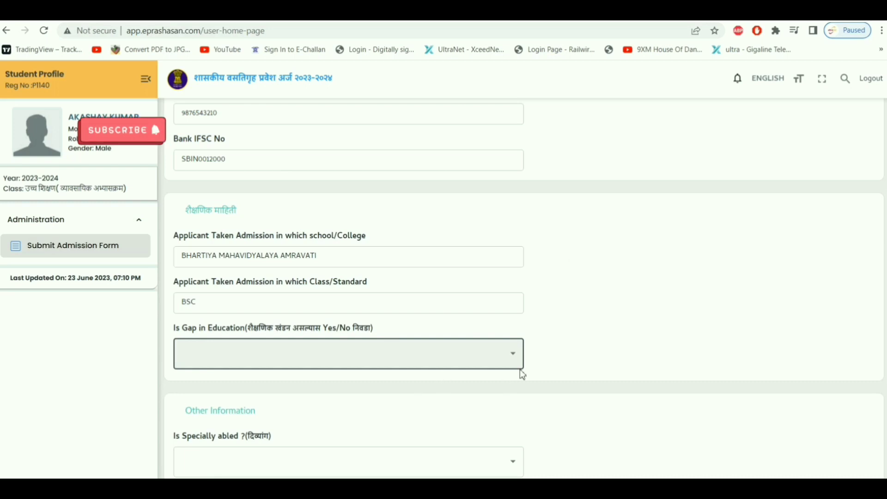
left_click(504, 352)
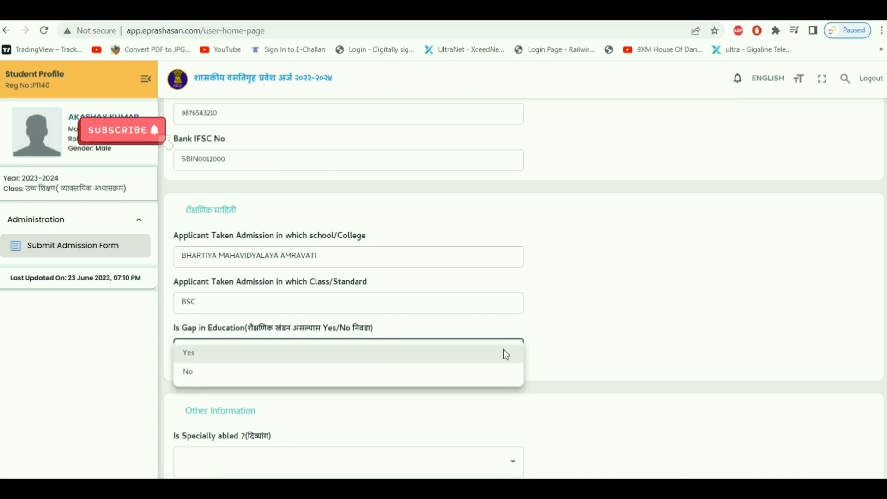
left_click(206, 372)
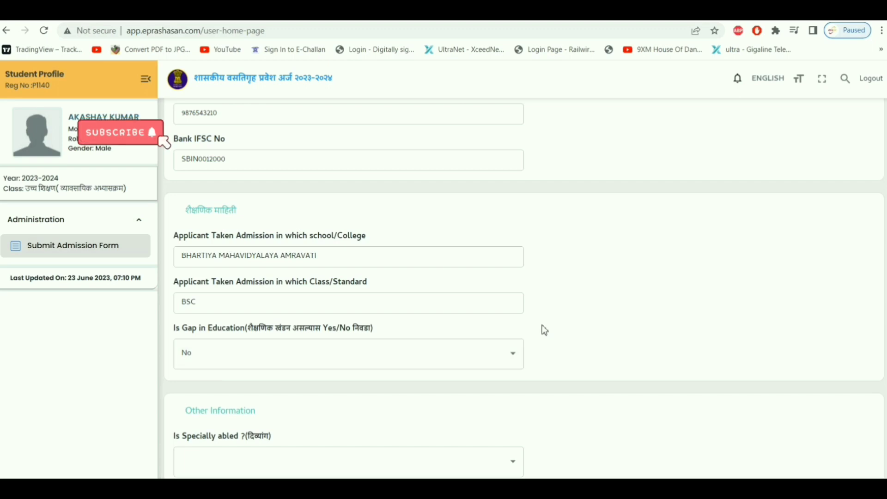
- Answer No to both the specially abled and orphan questions
scroll(213, 331, "down", 3)
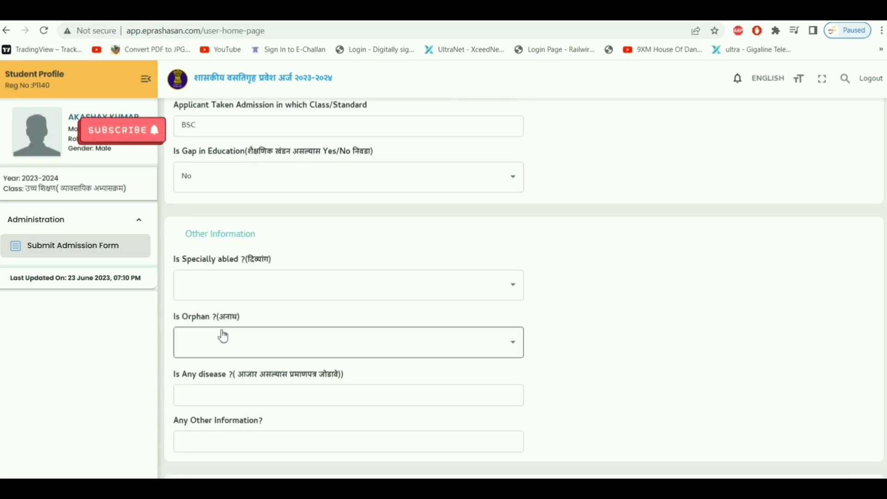
left_click(271, 289)
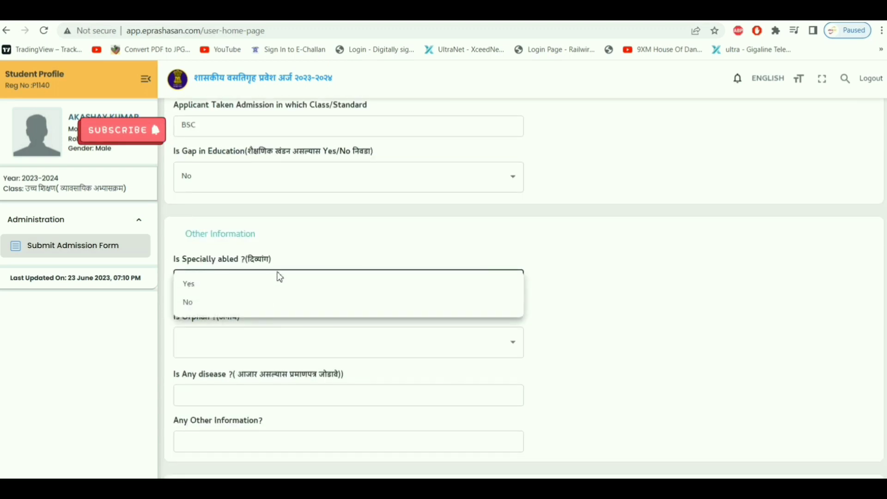
left_click(194, 305)
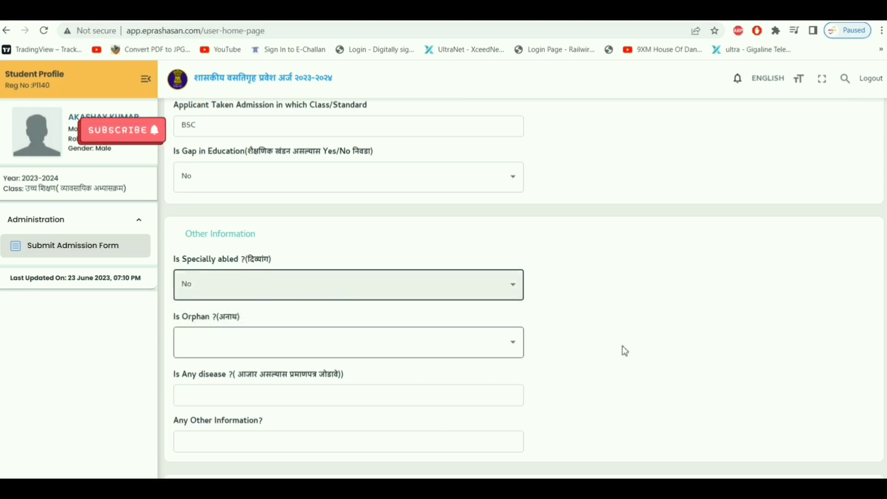
left_click(501, 347)
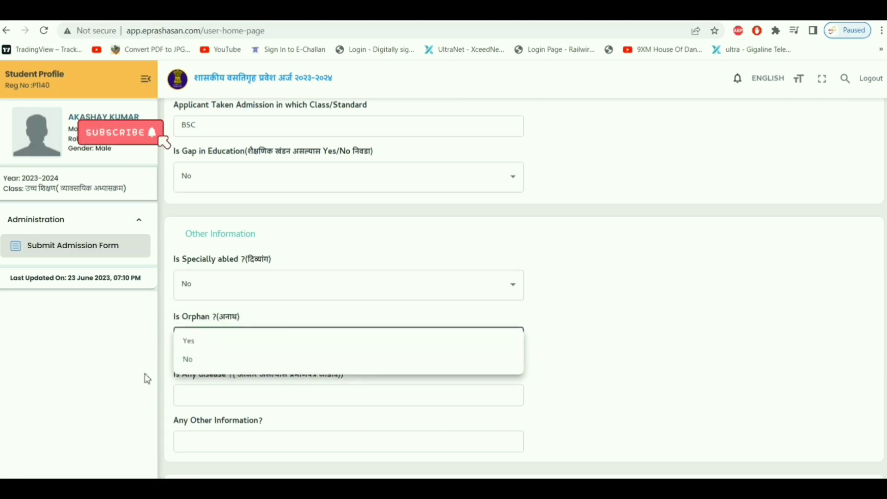
left_click(202, 366)
- Enter NA in the disease and Any Other Information fields
scroll(402, 346, "down", 3)
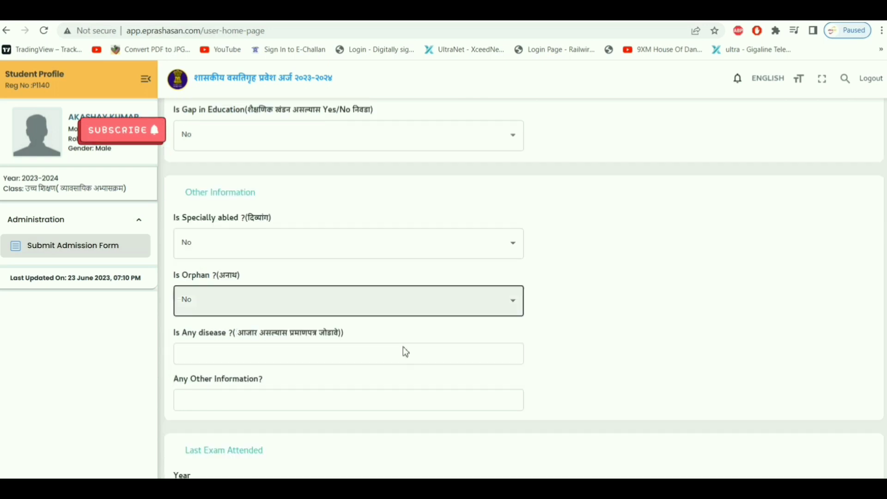
left_click(486, 276)
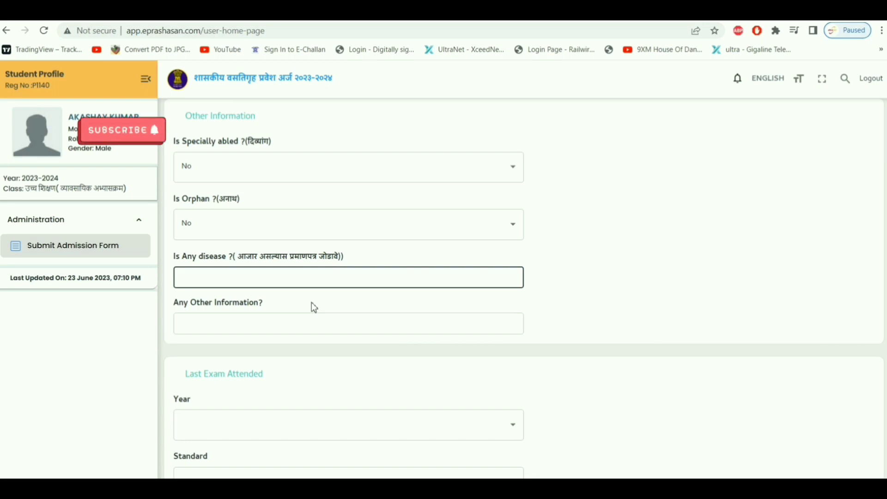
type("NA")
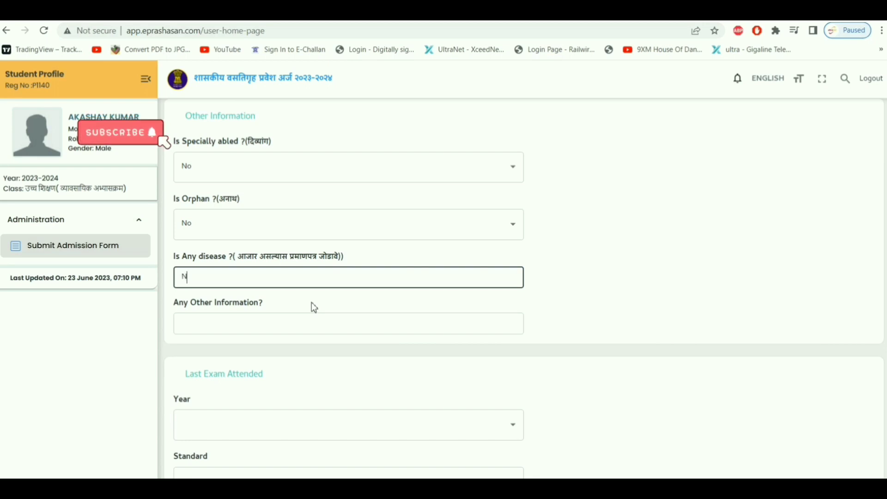
left_click(257, 323)
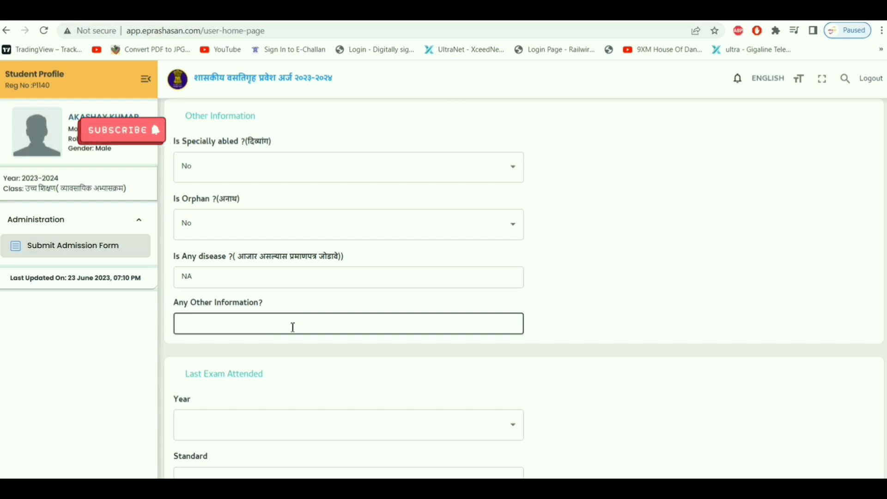
type("NA")
left_click(323, 387)
scroll(323, 387, "down", 4)
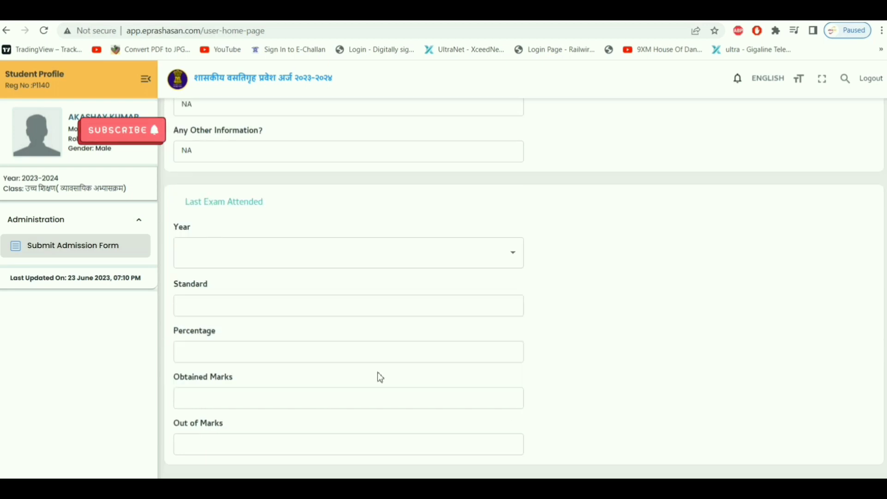
- Set the last exam year to 2022-2023, standard HSC and percentage 90.00
left_click(505, 253)
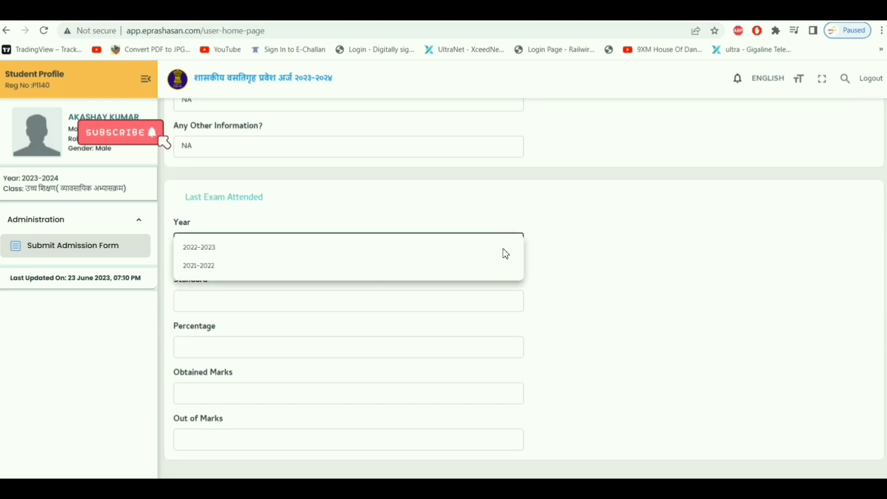
left_click(230, 255)
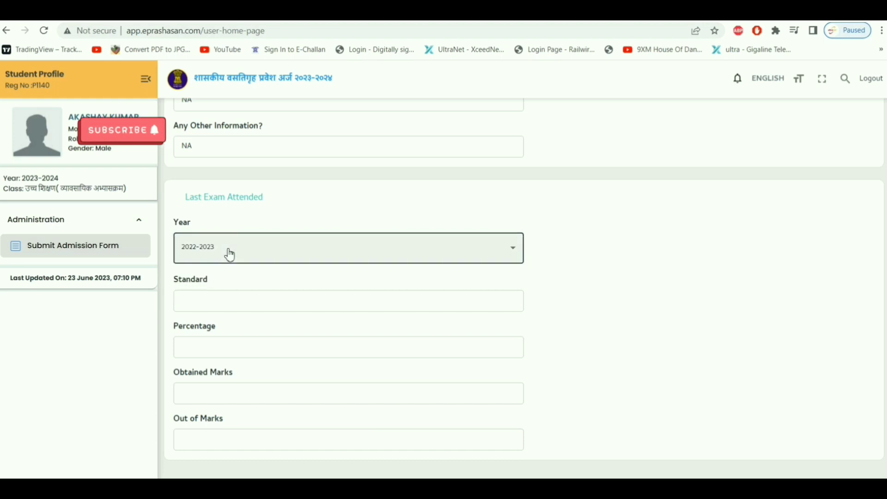
left_click(262, 308)
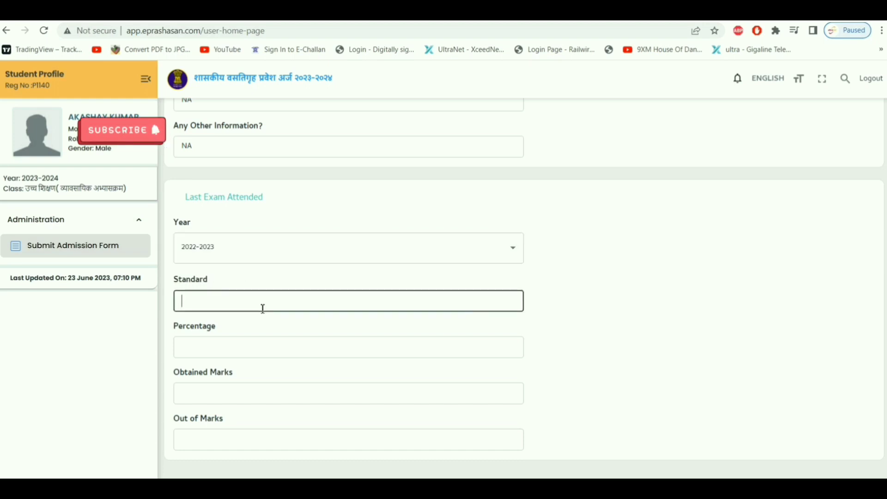
type("HSC")
left_click(264, 348)
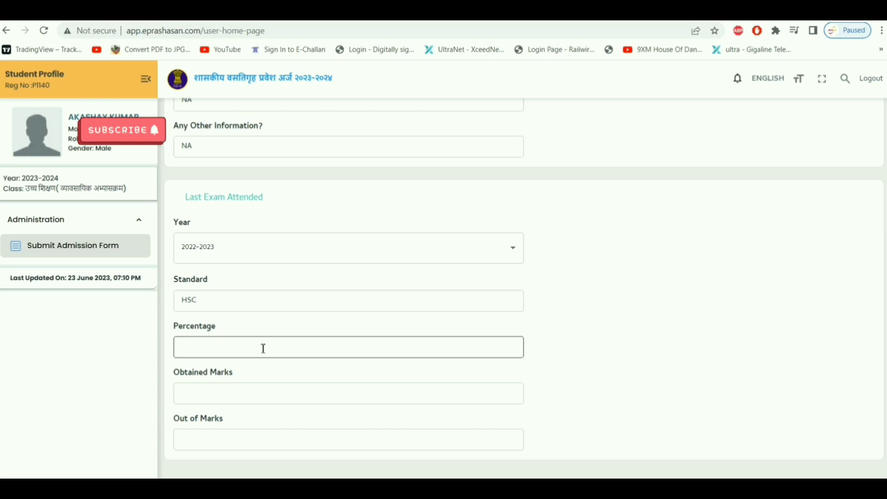
type("90.00")
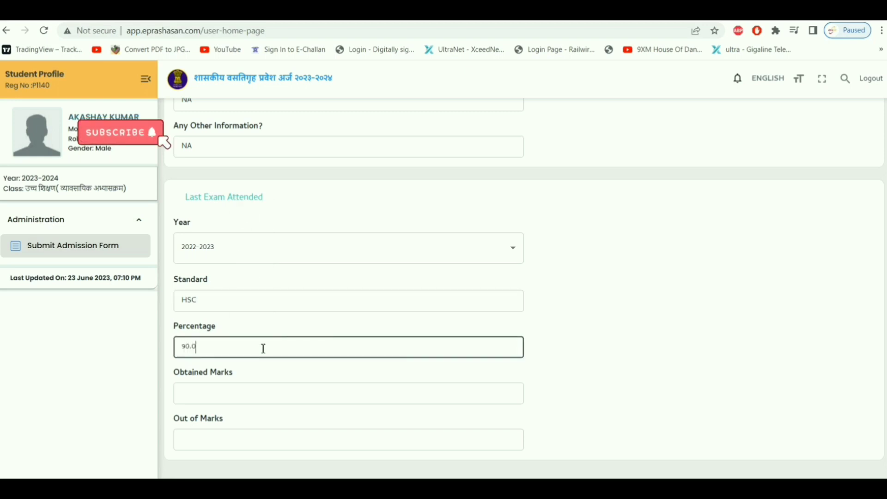
- Enter 900 obtained marks out of 1000 for the last exam
left_click(259, 370)
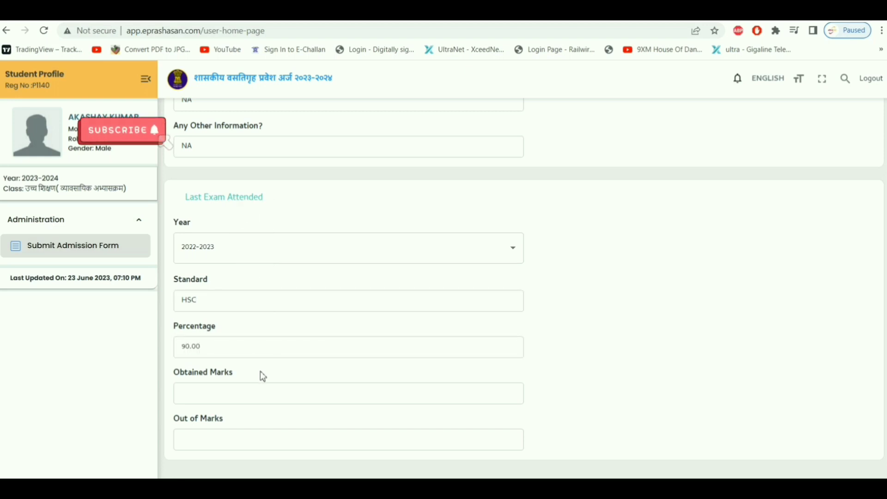
left_click(194, 392)
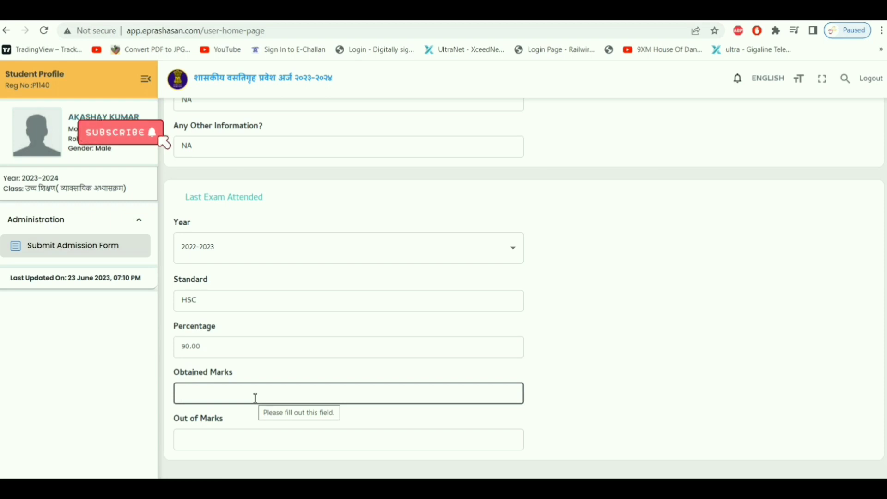
type("9")
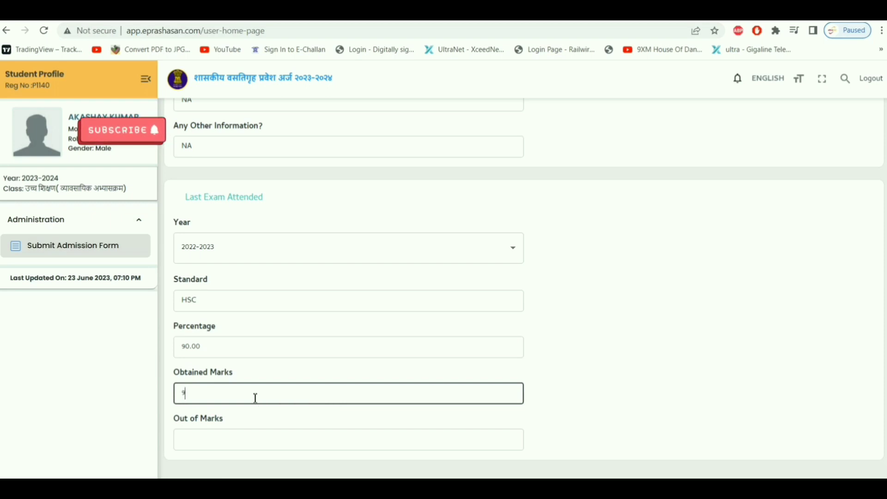
type("00")
left_click(242, 437)
type("1")
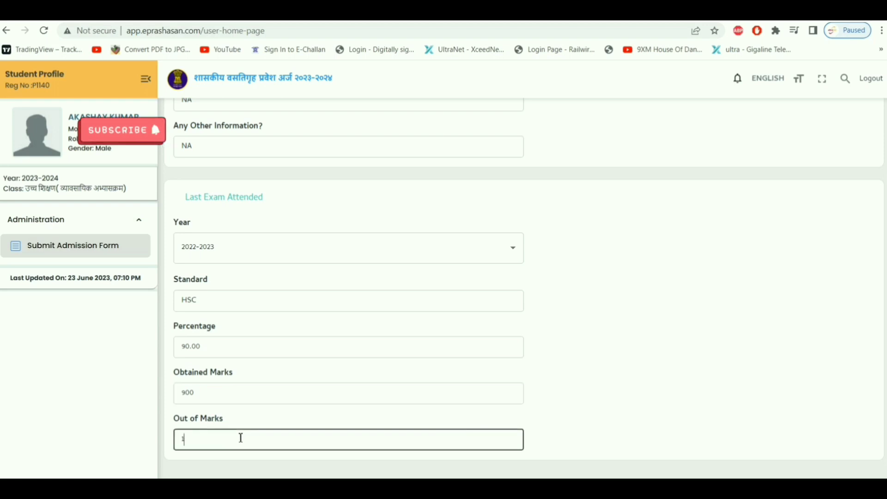
type("000")
left_click(241, 398)
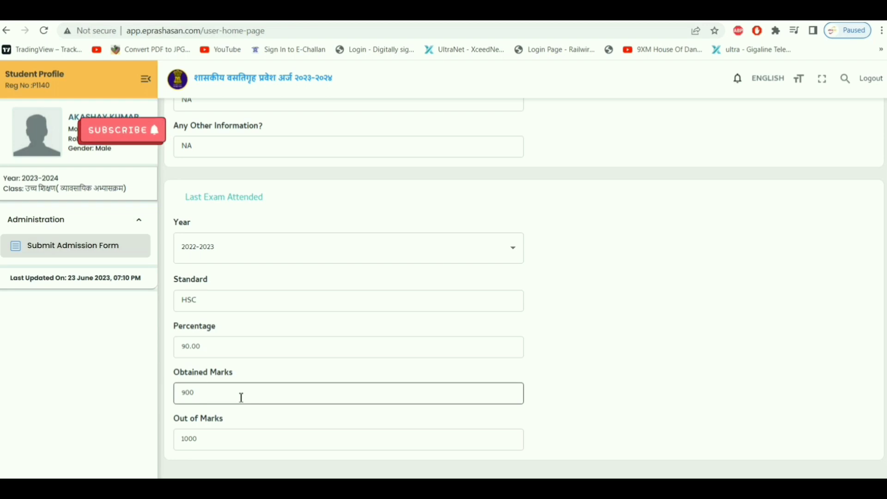
left_click(339, 364)
- Save the other-information details, reaching 67% progress, and expand the certificate upload section
scroll(604, 363, "down", 3)
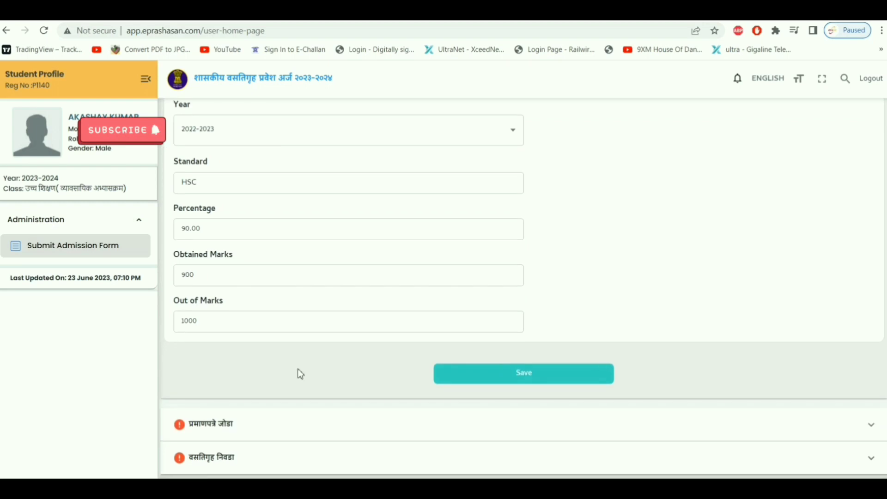
left_click(531, 375)
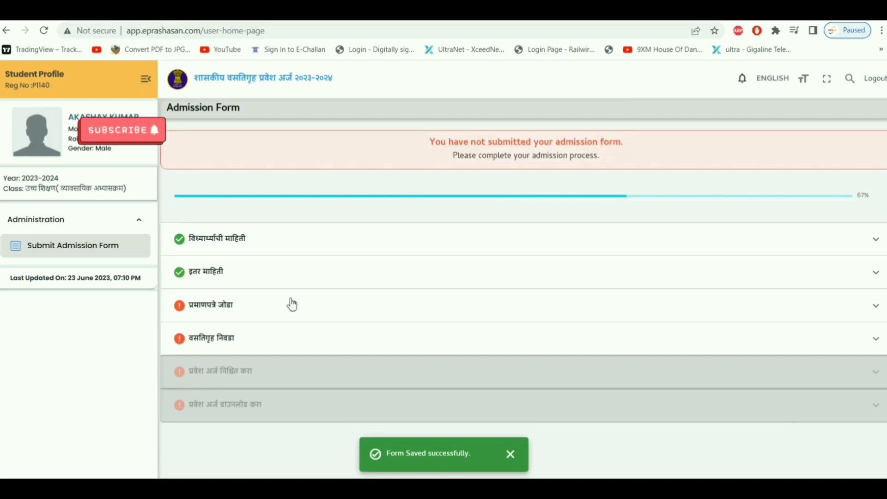
left_click(227, 307)
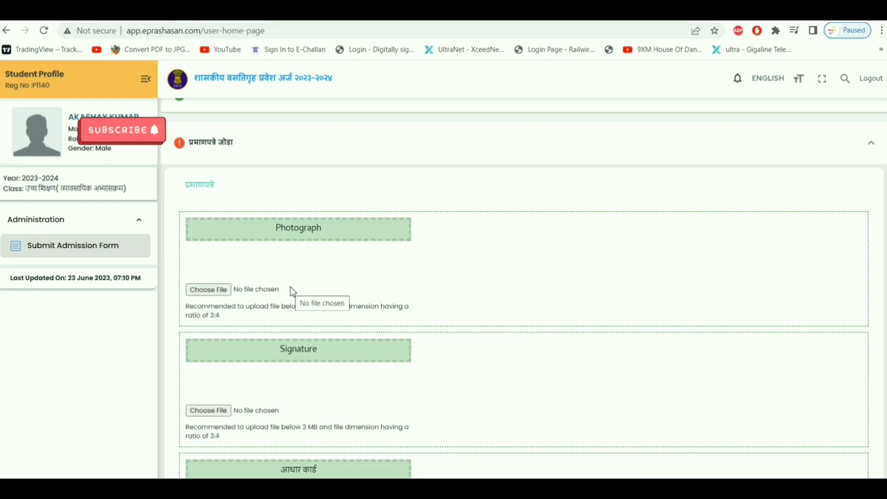
- Look through the Photograph and Signature upload boxes and save the certificate section, reaching 100%
scroll(293, 291, "down", 4)
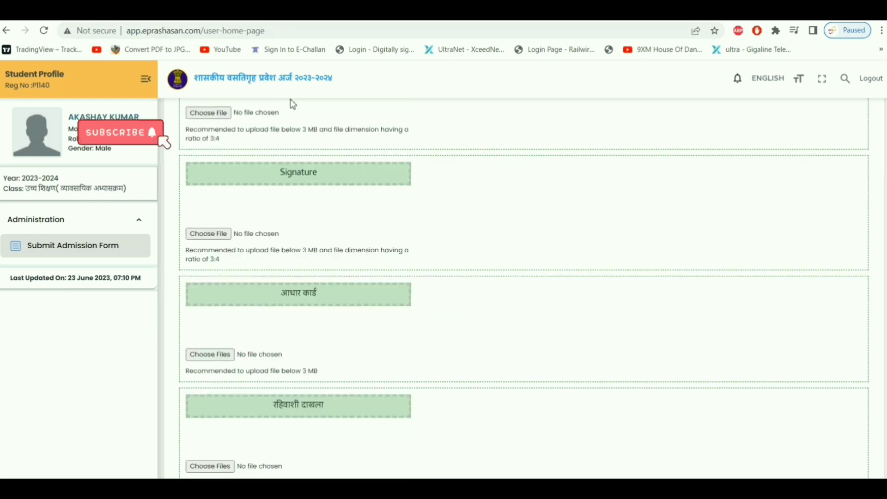
scroll(250, 319, "down", 3)
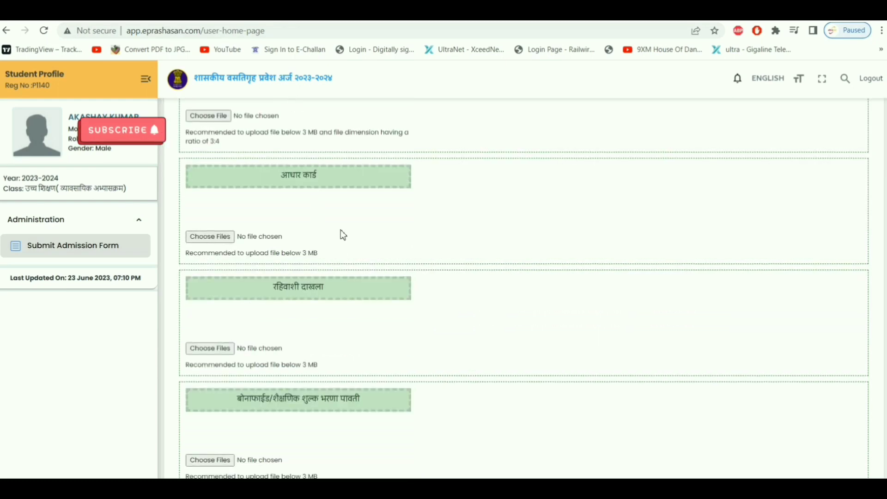
scroll(362, 286, "down", 3)
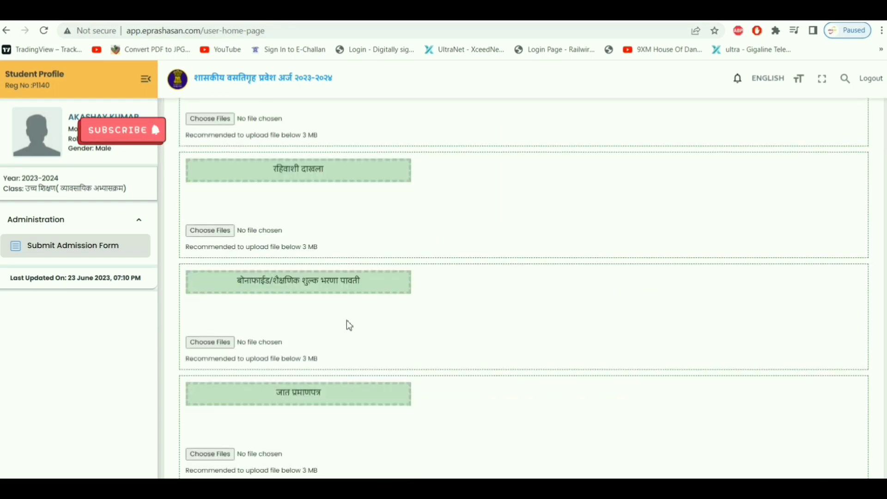
scroll(334, 313, "down", 3)
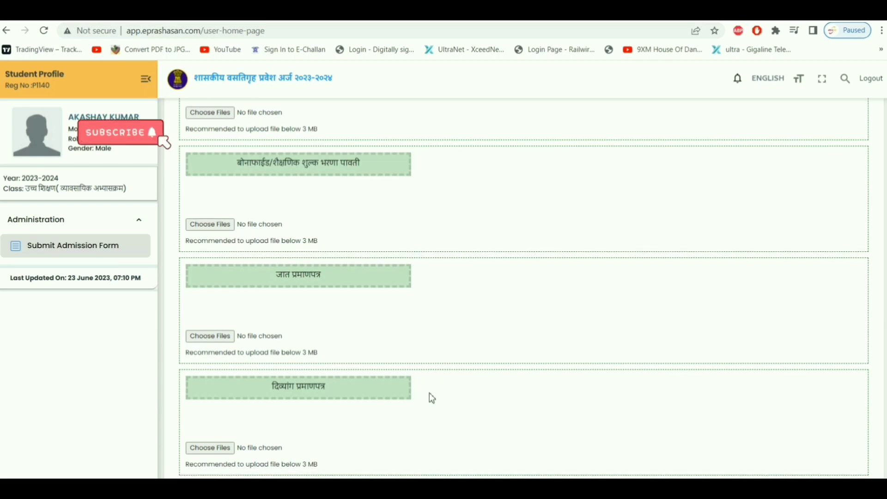
scroll(429, 398, "down", 4)
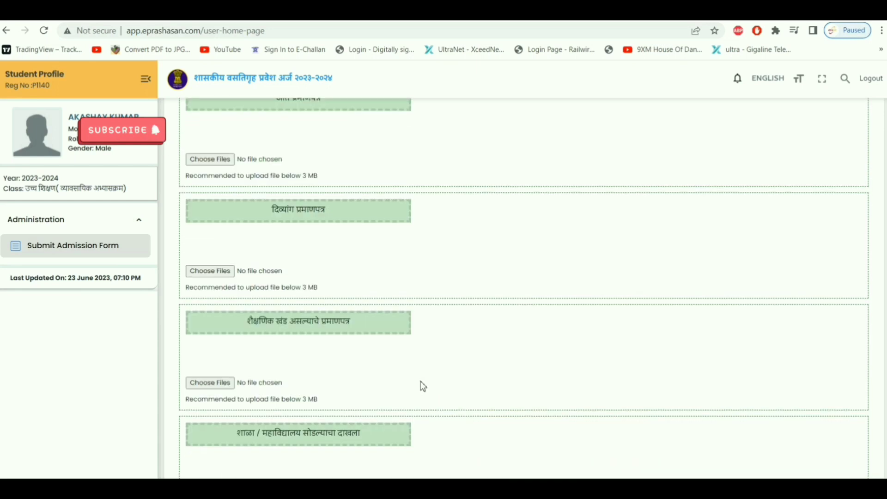
scroll(494, 272, "down", 4)
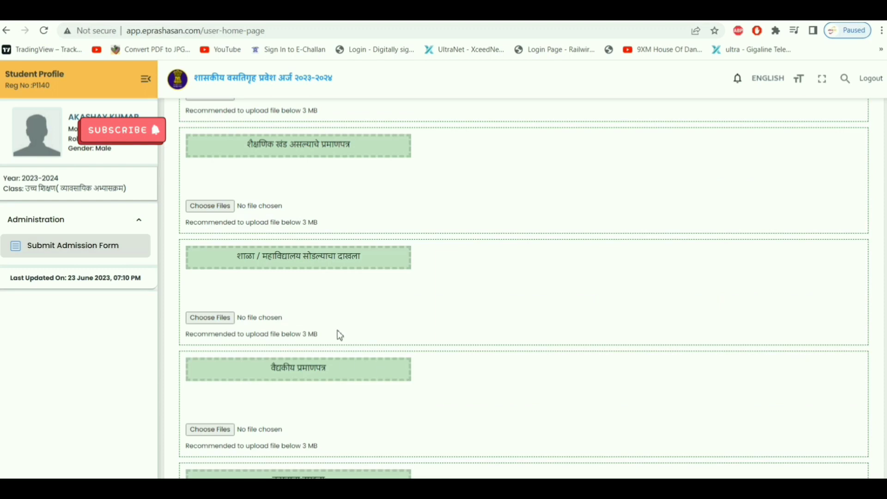
scroll(340, 333, "down", 3)
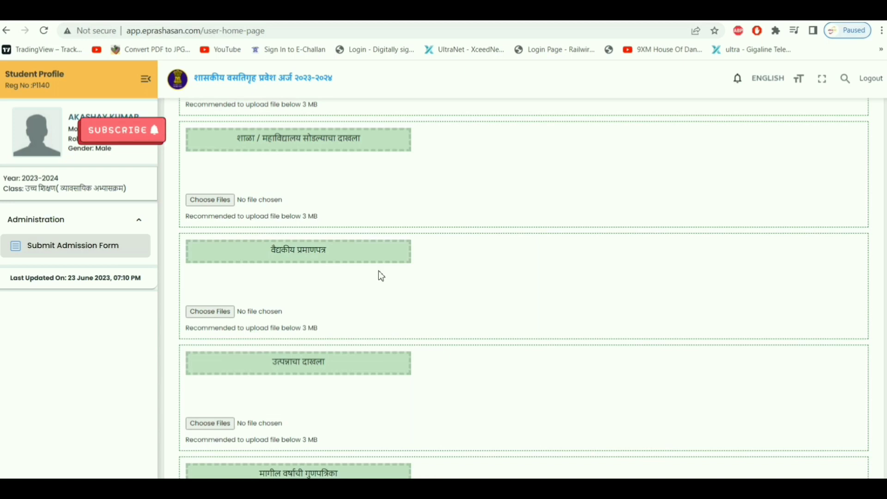
scroll(365, 300, "down", 3)
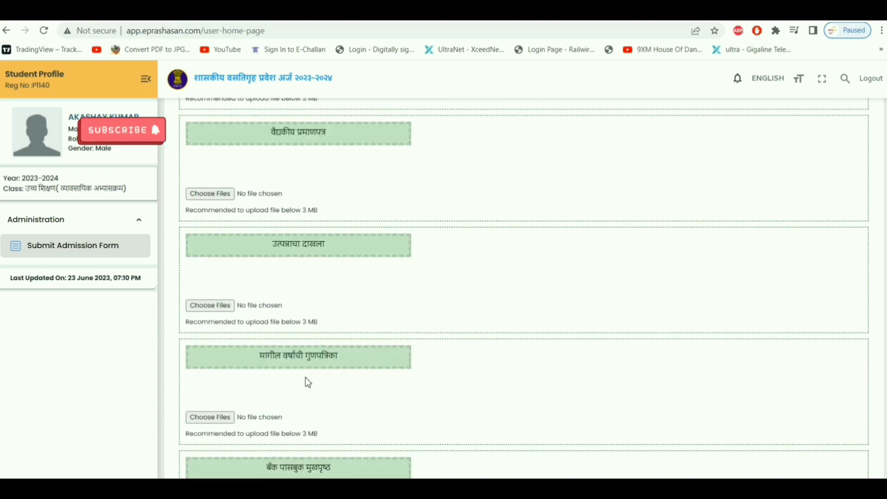
scroll(309, 377, "down", 1)
scroll(316, 378, "down", 2)
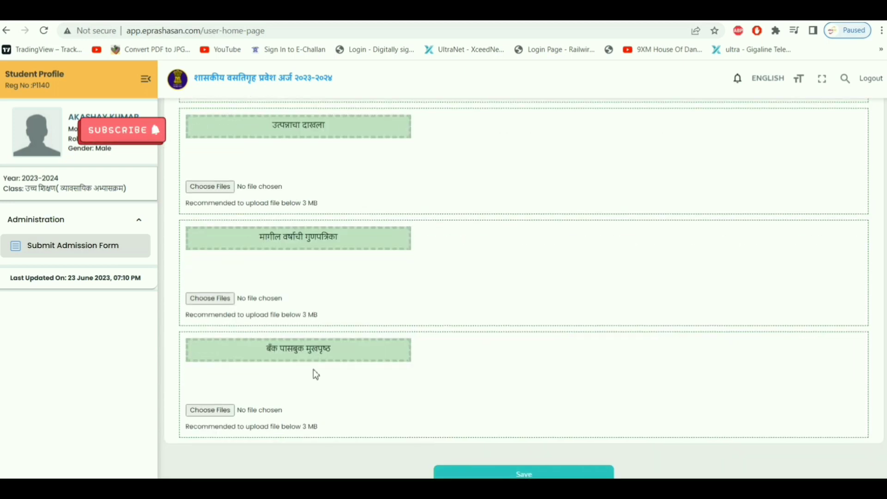
scroll(309, 369, "down", 1)
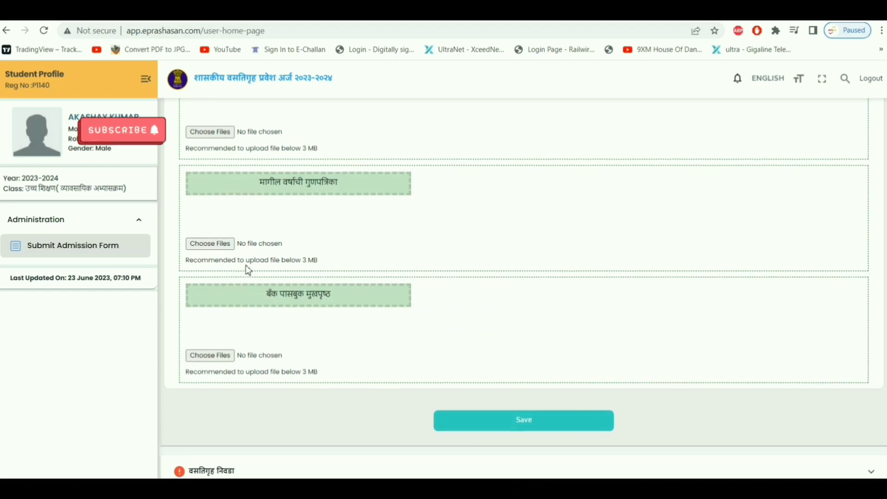
scroll(248, 269, "up", 2)
scroll(248, 270, "down", 2)
scroll(248, 271, "up", 5)
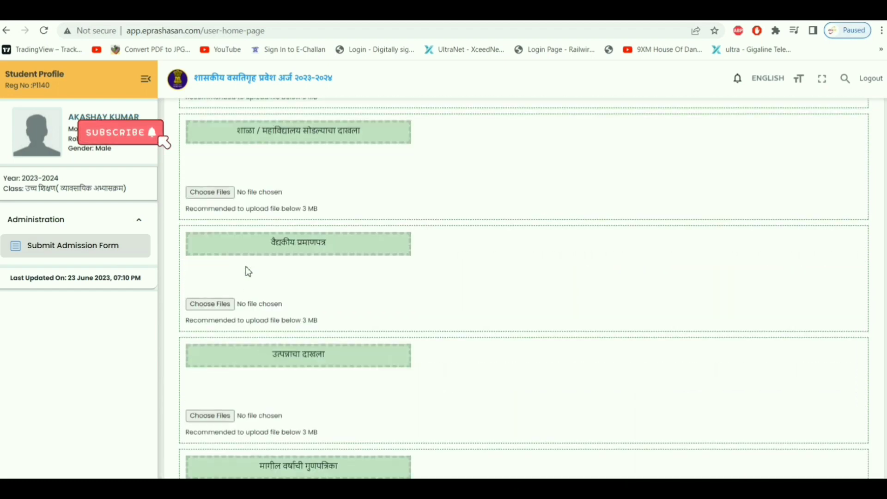
scroll(248, 268, "up", 5)
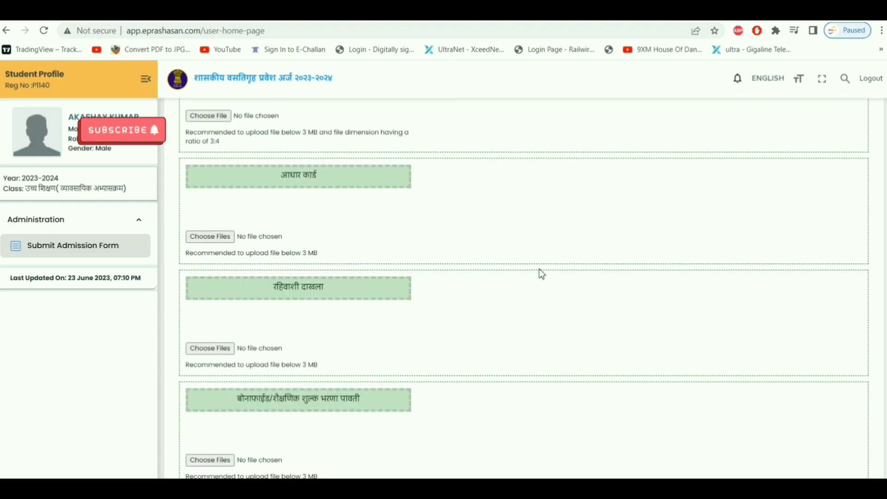
scroll(531, 265, "down", 15)
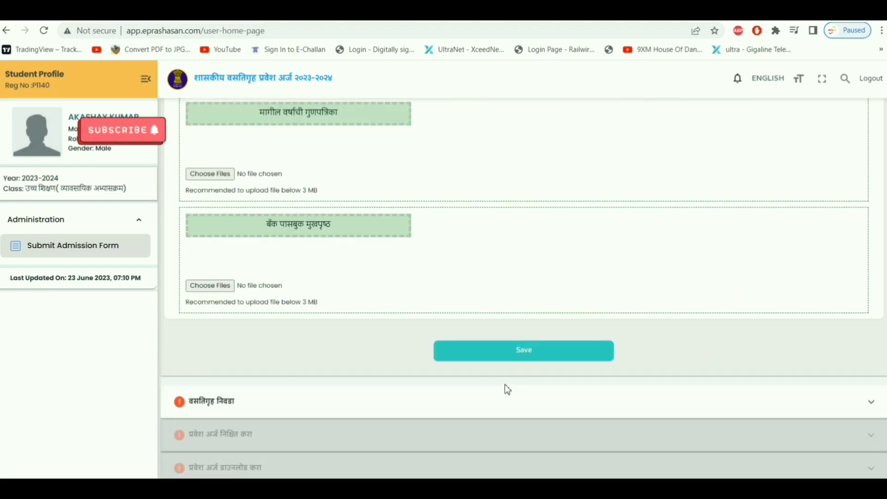
left_click(563, 354)
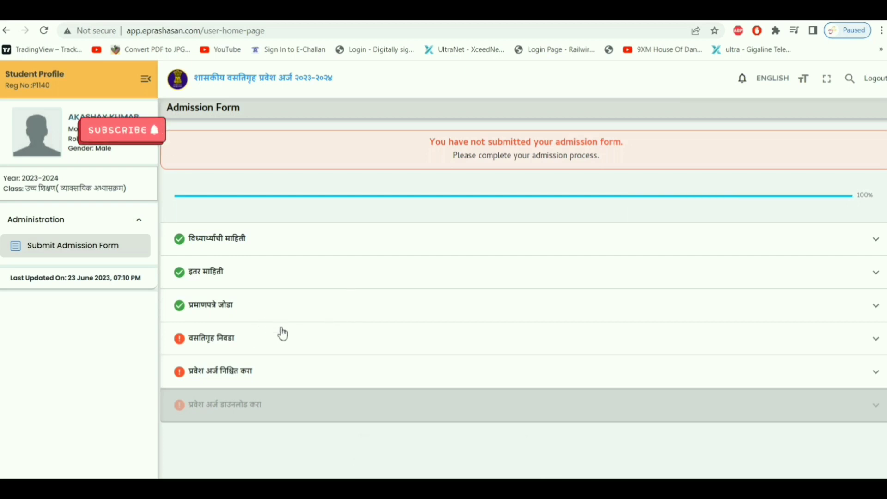
- Expand the वसतिगृह निवडा section and open its hostel search form
left_click(233, 343)
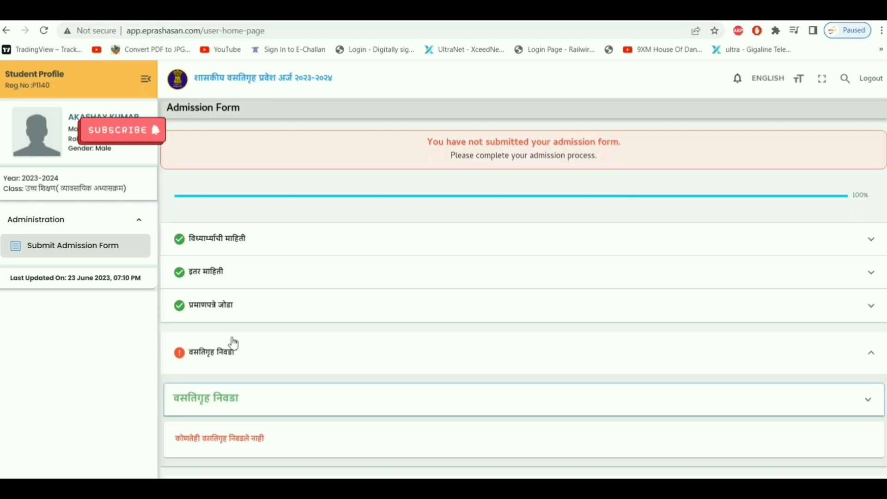
scroll(439, 318, "down", 1)
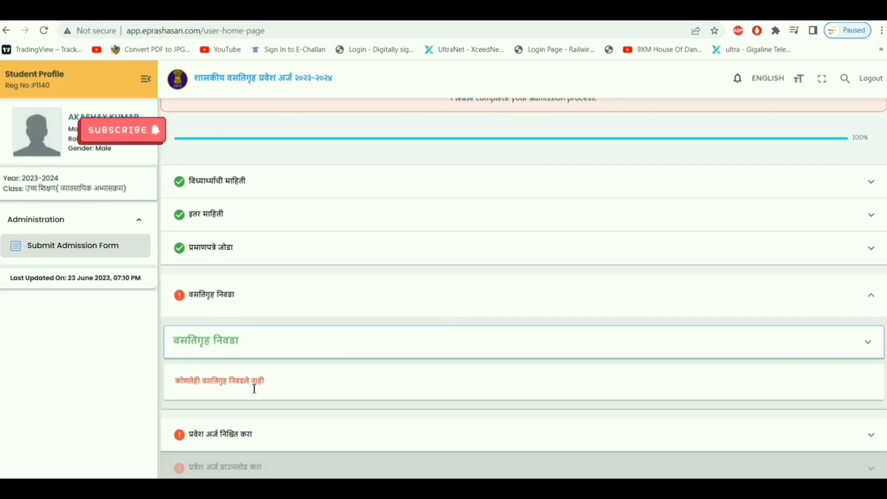
left_click(276, 349)
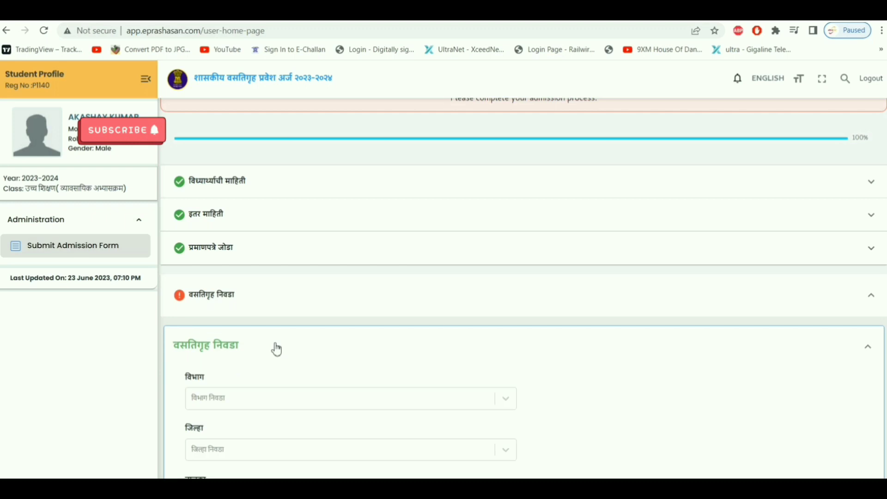
scroll(364, 348, "down", 4)
- Set विभाग to Amravati, जिल्हा to Amaravati and तालुका to Amaravati
left_click(342, 223)
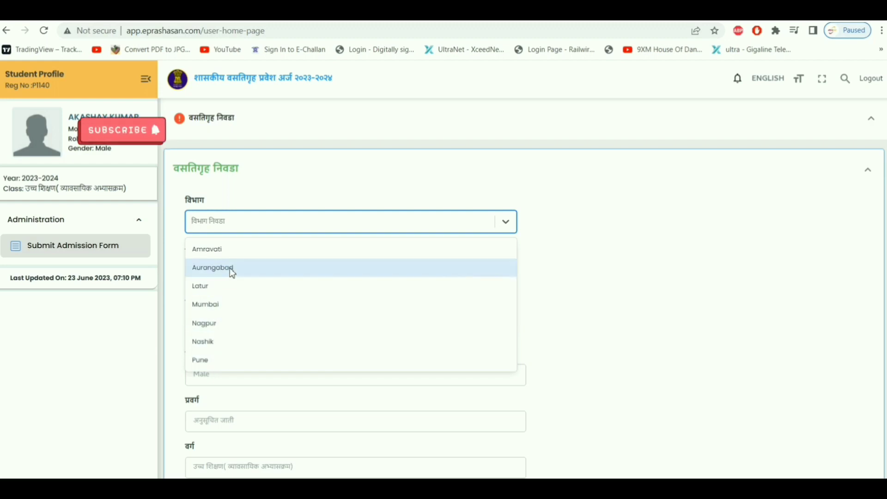
left_click(242, 254)
left_click(260, 273)
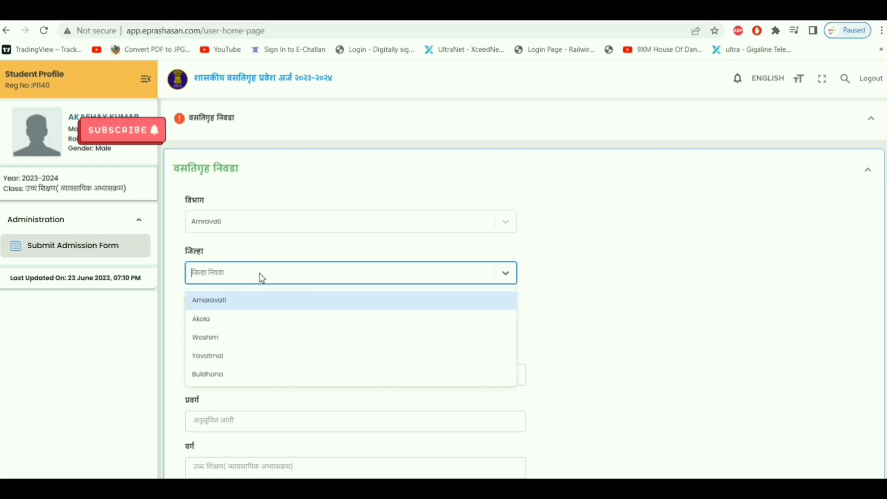
left_click(277, 303)
left_click(235, 322)
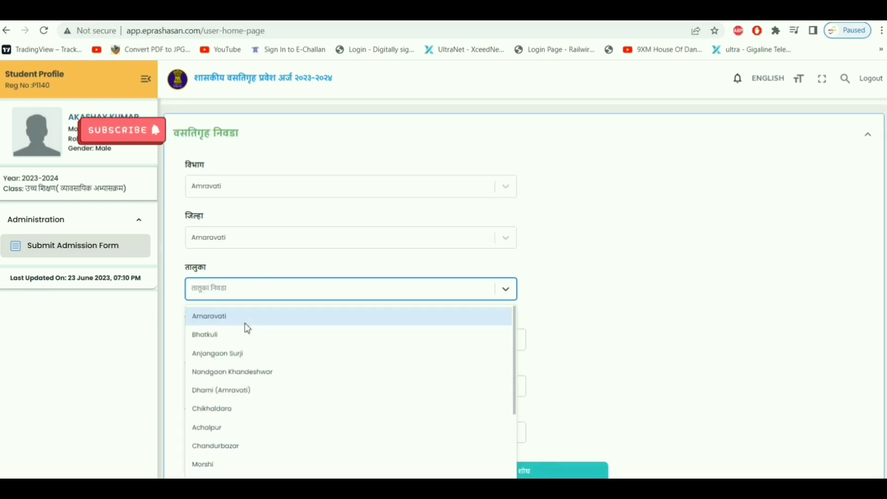
scroll(235, 407, "down", 3)
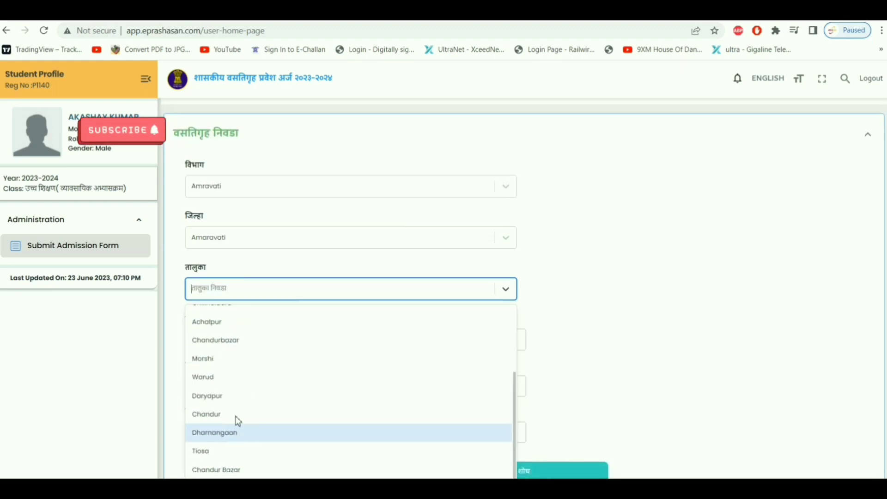
scroll(238, 400, "up", 3)
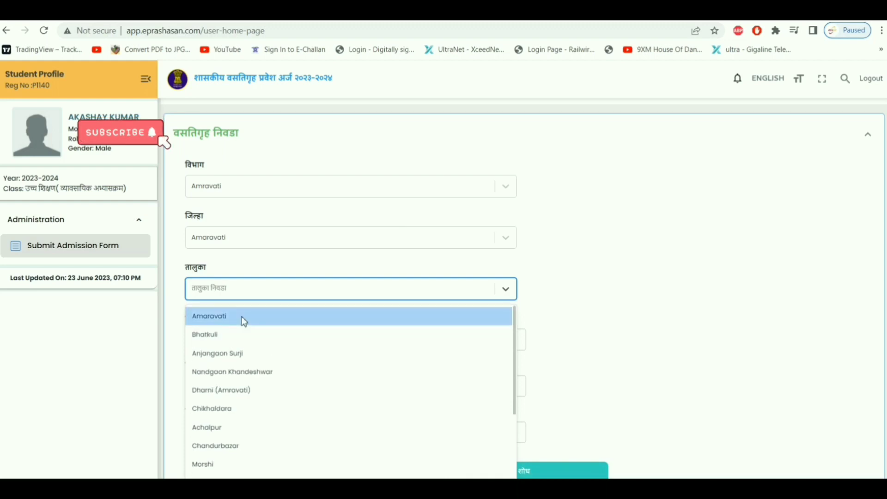
left_click(241, 317)
left_click(256, 338)
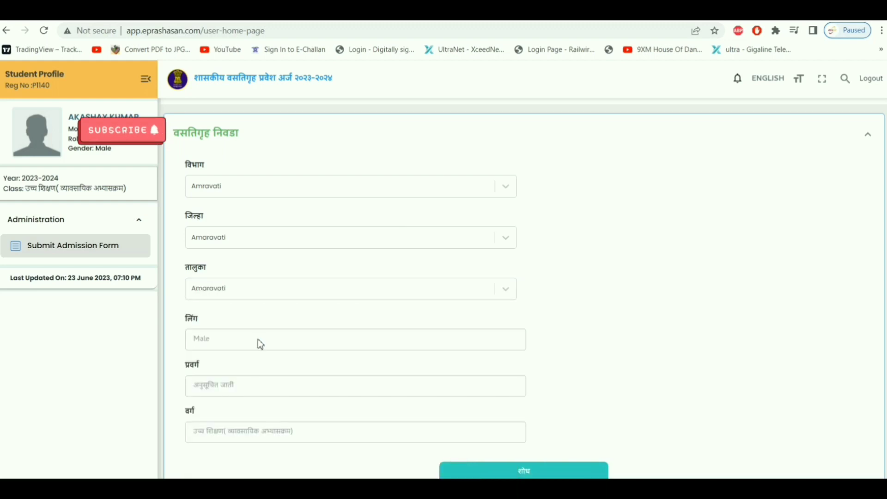
scroll(244, 396, "down", 3)
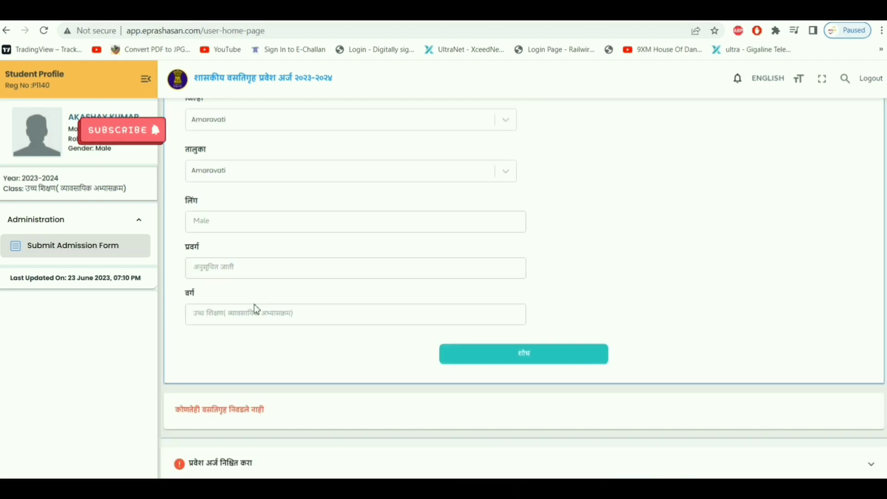
- Run the शोध search and review the four Amravati hostels with quotas 0, 33, 40, 0
left_click(544, 359)
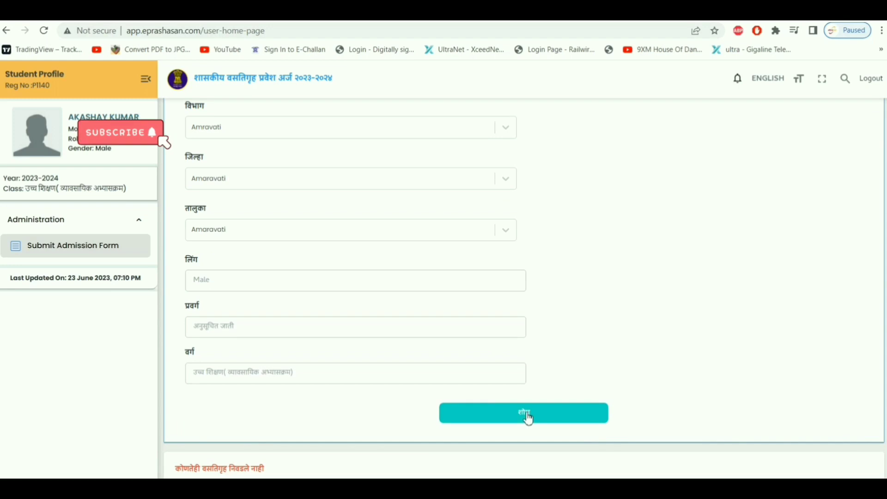
scroll(527, 416, "down", 4)
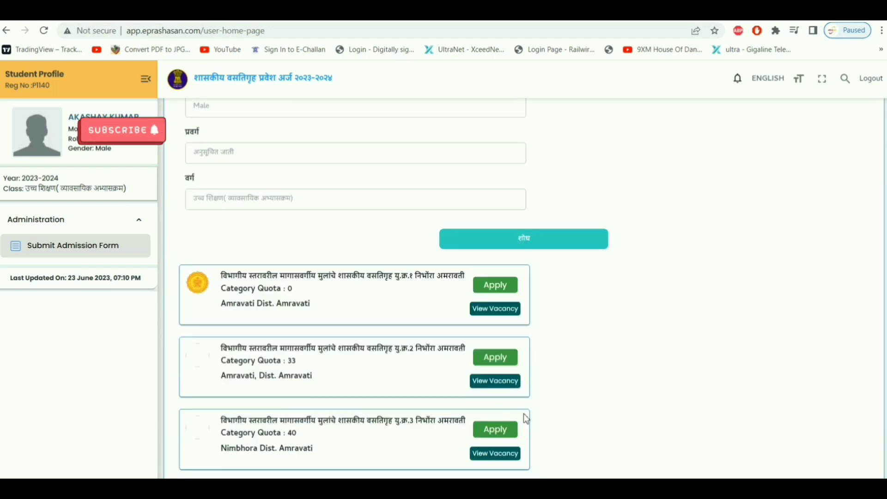
scroll(524, 415, "down", 3)
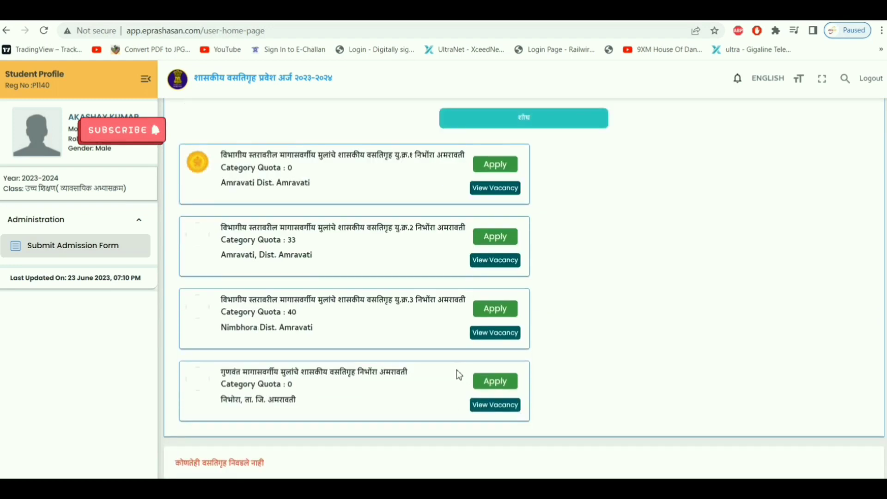
scroll(456, 370, "down", 1)
scroll(456, 369, "up", 1)
scroll(459, 374, "up", 3)
scroll(439, 330, "down", 3)
- Apply to the third, second and first hostels with priorities 1, 2 and 3 respectively
left_click(495, 310)
left_click(444, 283)
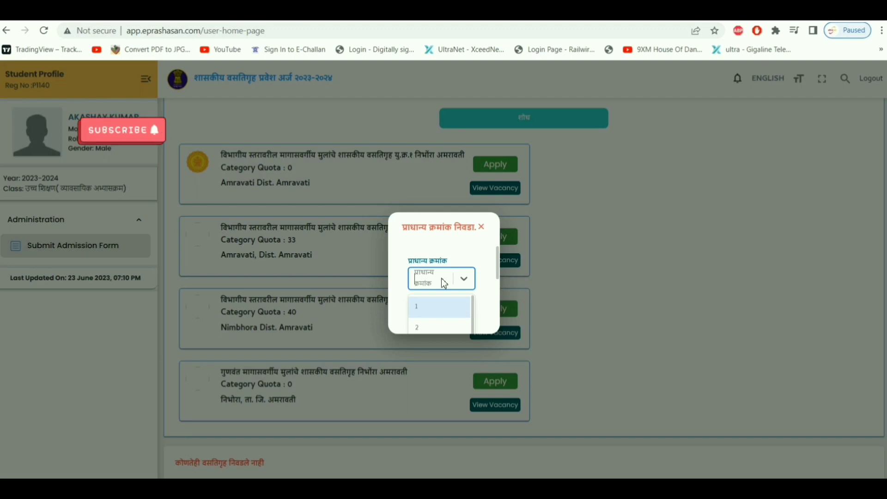
left_click(431, 310)
left_click(445, 308)
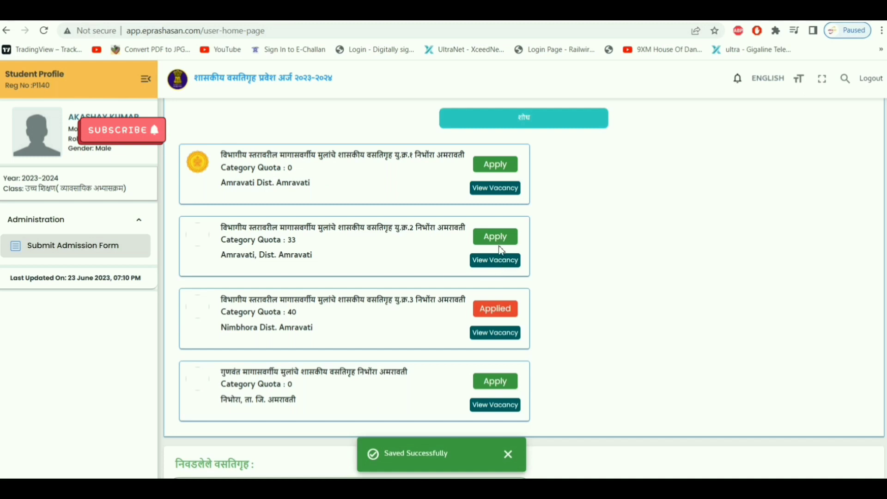
left_click(500, 237)
left_click(436, 278)
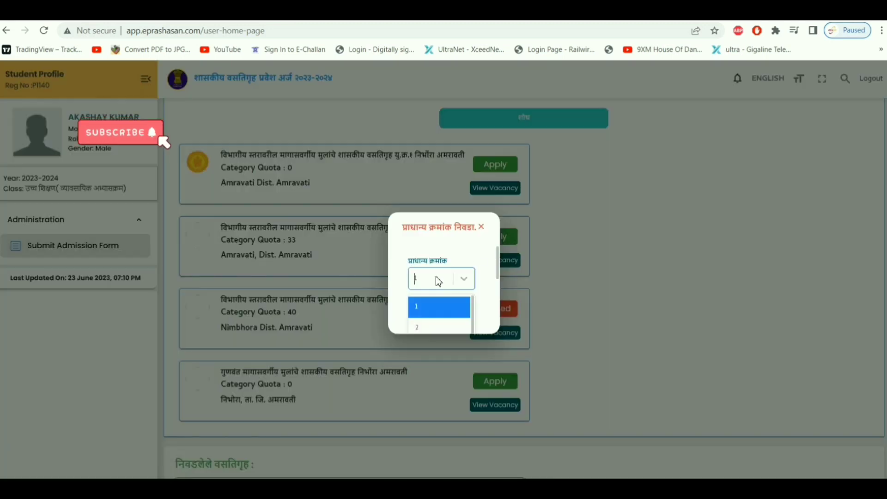
left_click(427, 325)
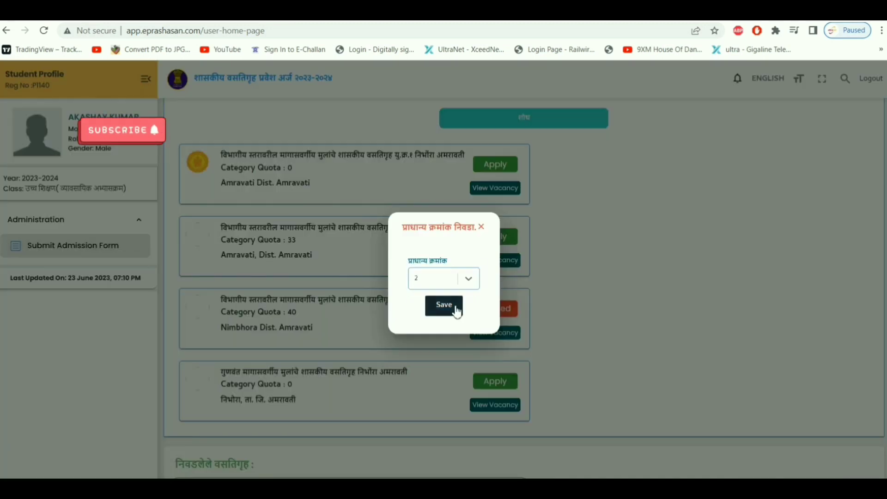
left_click(457, 311)
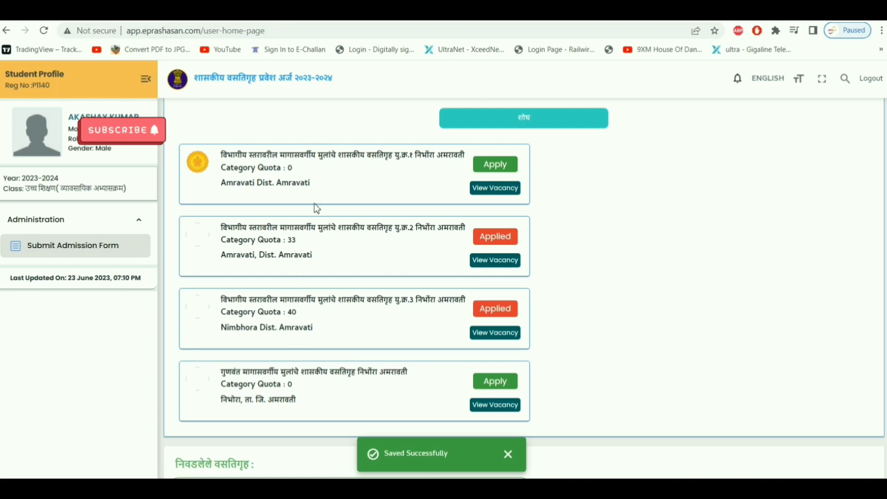
left_click(491, 168)
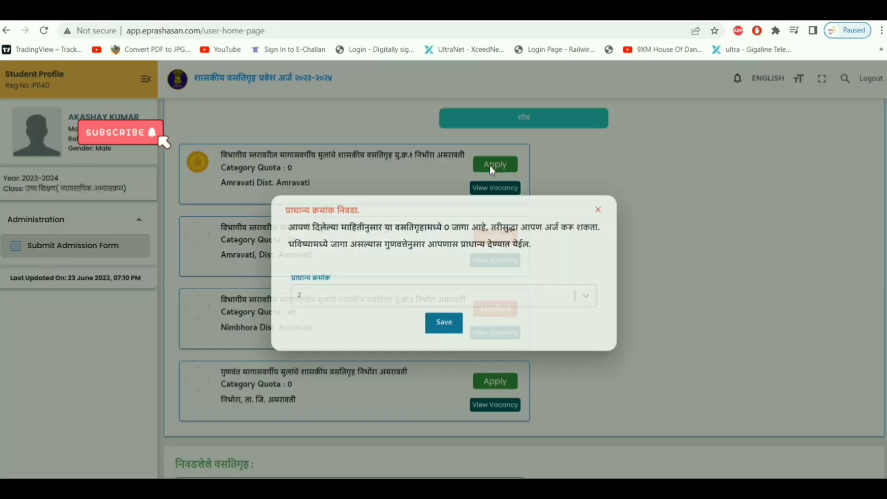
left_click(379, 297)
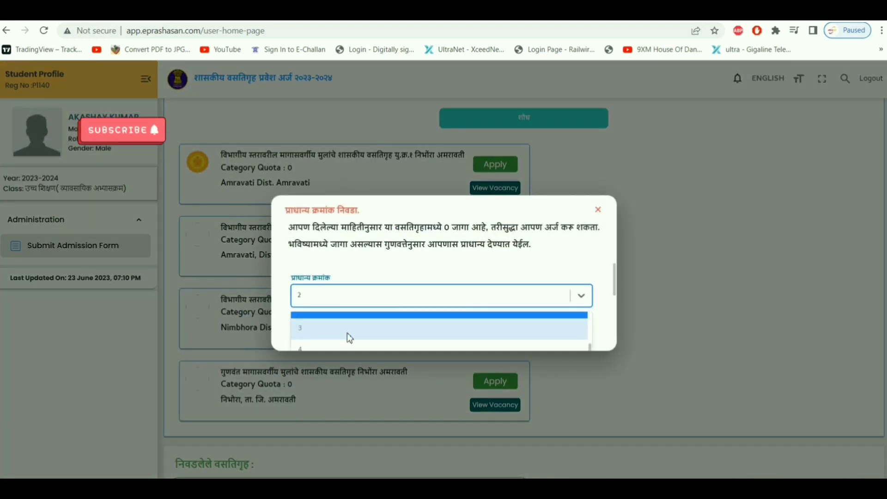
left_click(327, 334)
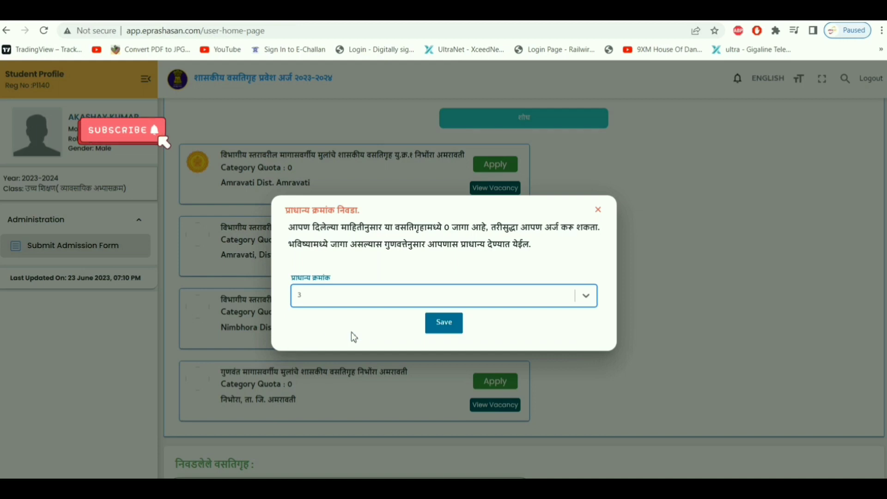
left_click(444, 323)
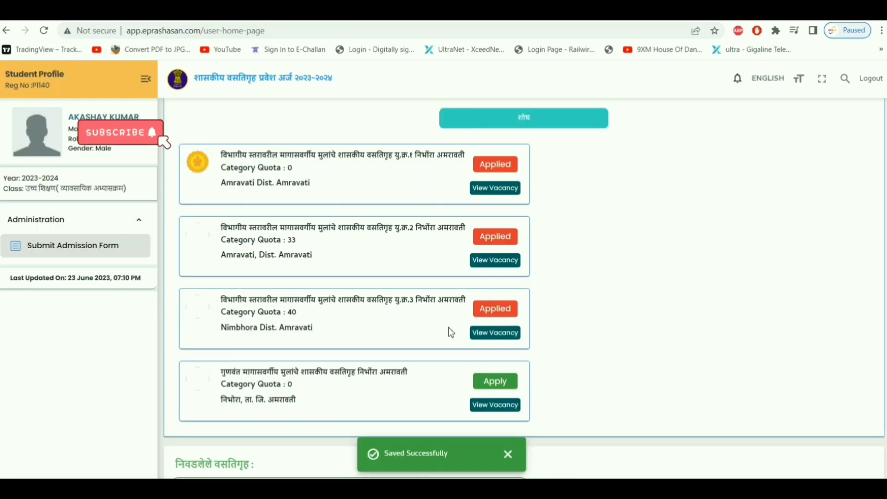
- Scroll past the chosen hostels and expand the 'प्रवेश अर्ज निश्चित करा' confirmation section
scroll(386, 281, "down", 4)
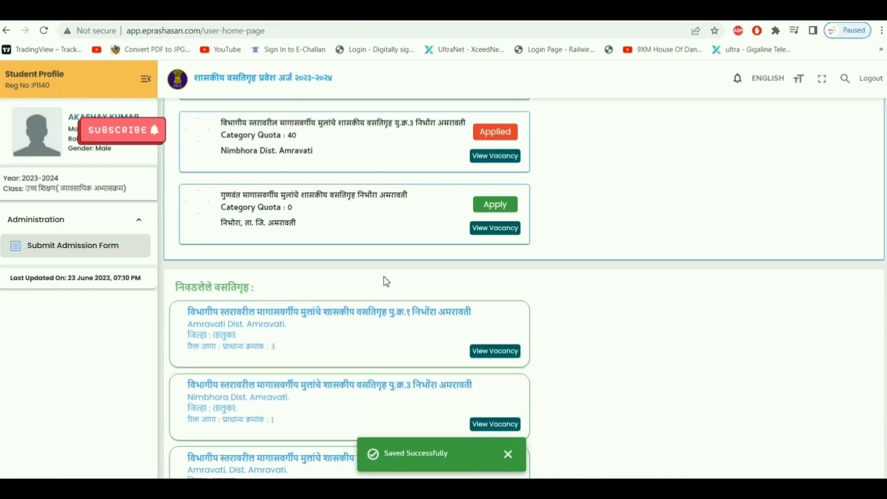
scroll(307, 276, "down", 3)
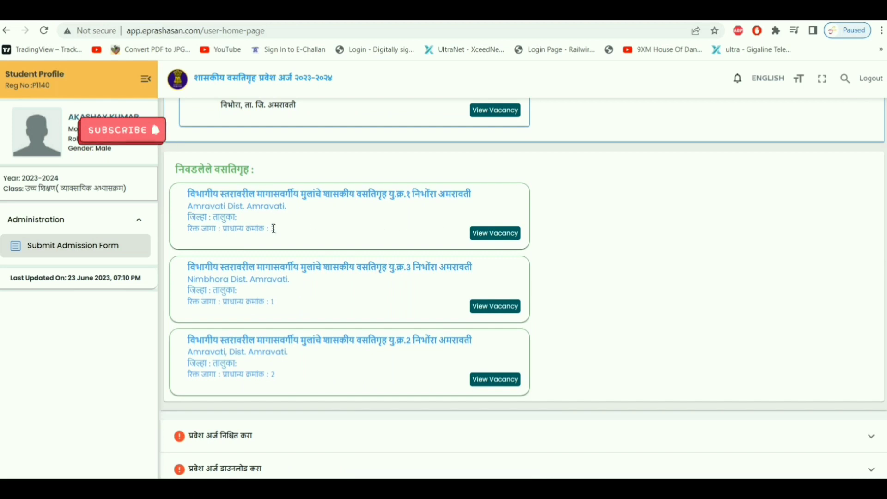
scroll(323, 277, "down", 1)
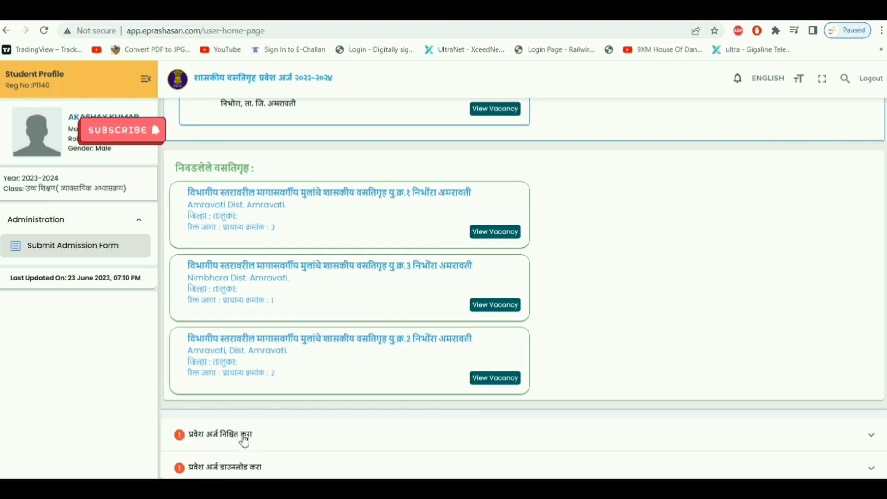
scroll(321, 387, "up", 3)
scroll(319, 387, "down", 2)
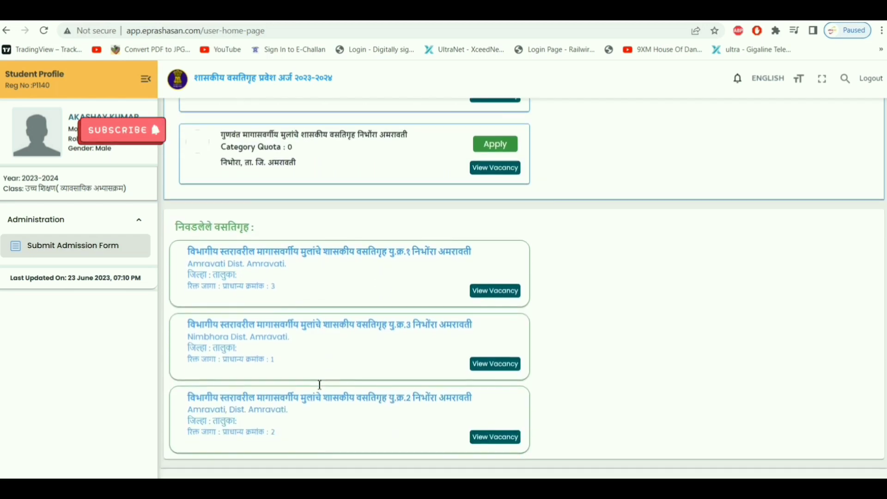
scroll(317, 388, "down", 1)
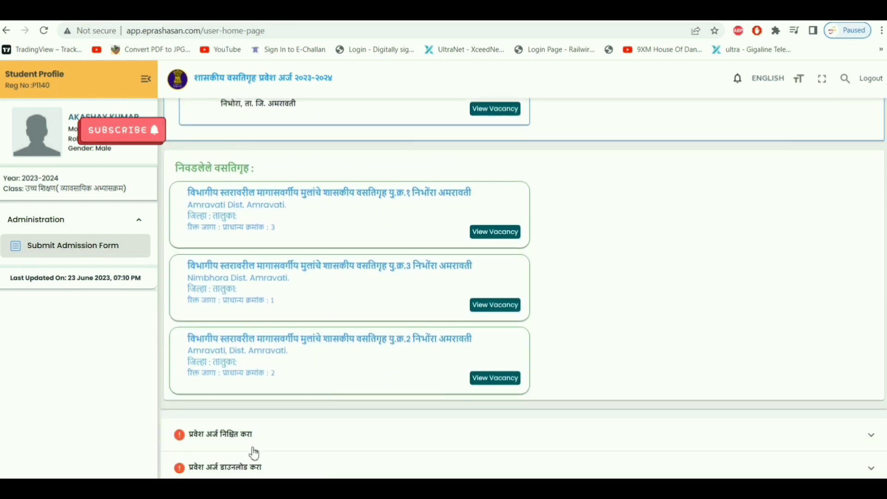
left_click(224, 439)
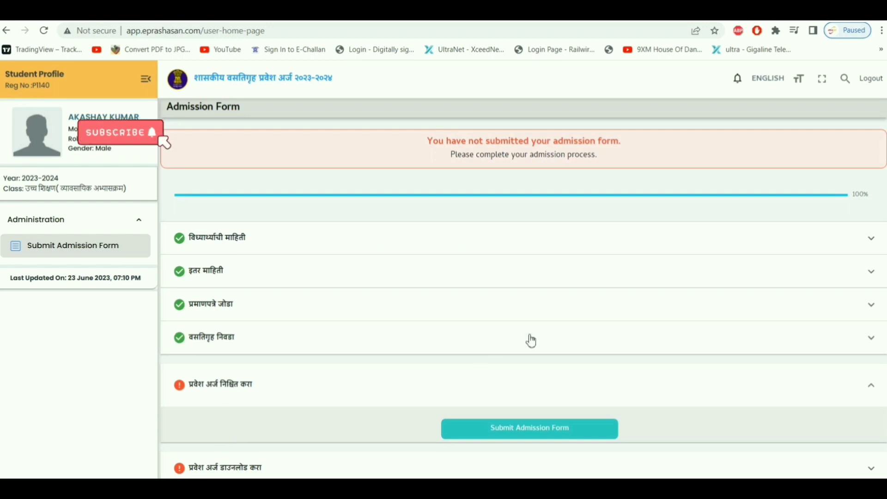
- Expand 'विद्यार्थ्यांची माहिती' and review the saved student information
left_click(256, 253)
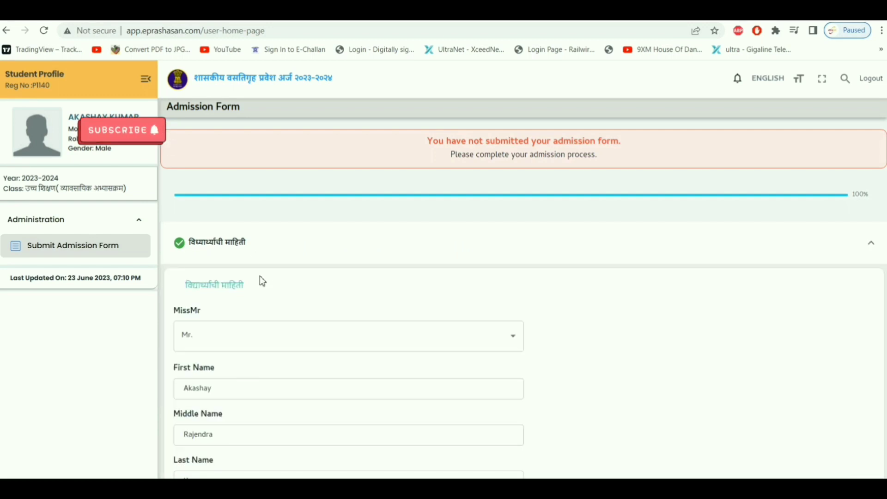
scroll(260, 276, "down", 10)
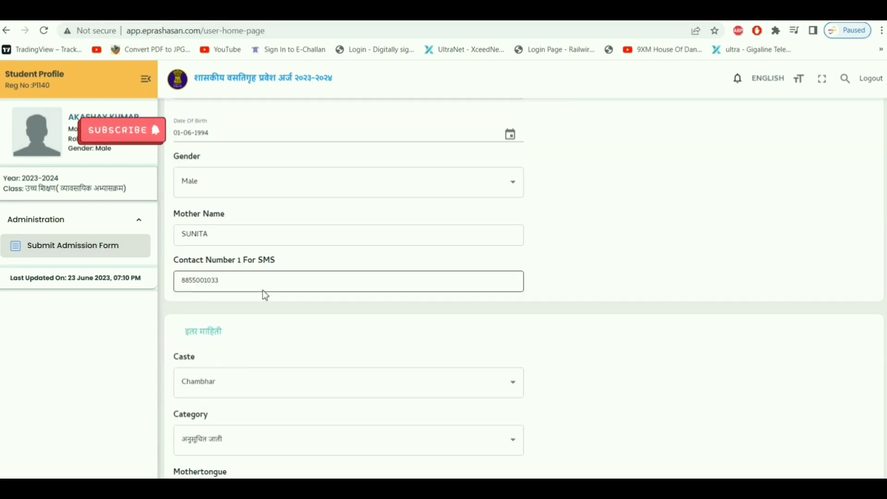
scroll(262, 291, "down", 7)
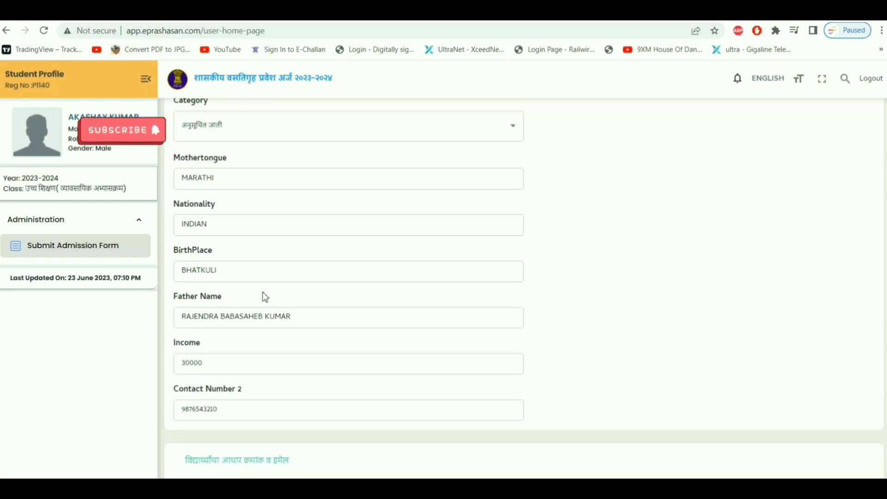
scroll(262, 292, "down", 9)
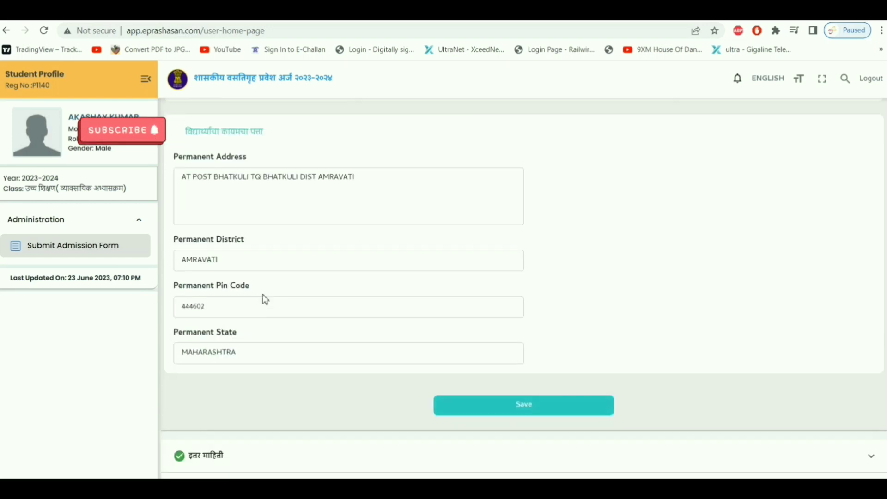
scroll(263, 295, "down", 1)
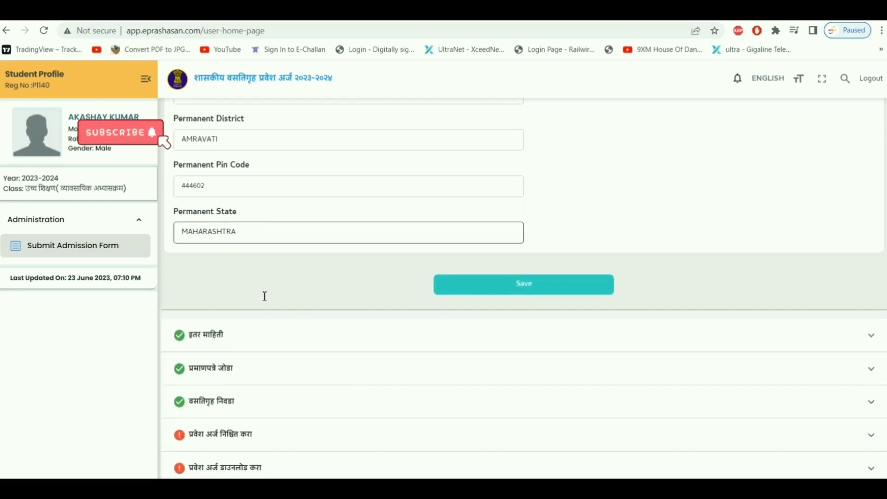
- Review the 'इतर माहिती' exam marks and the 'प्रमाणपत्रे जोडा' certificate upload slots
left_click(238, 339)
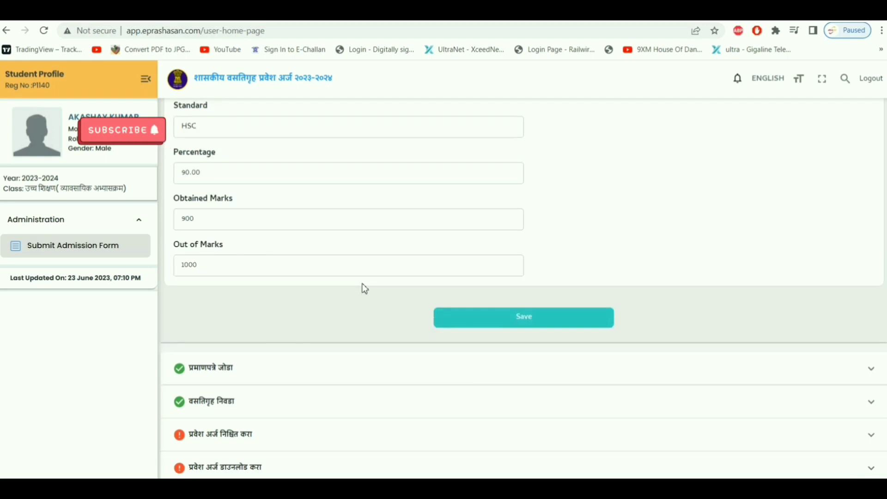
scroll(363, 286, "up", 6)
scroll(363, 283, "down", 4)
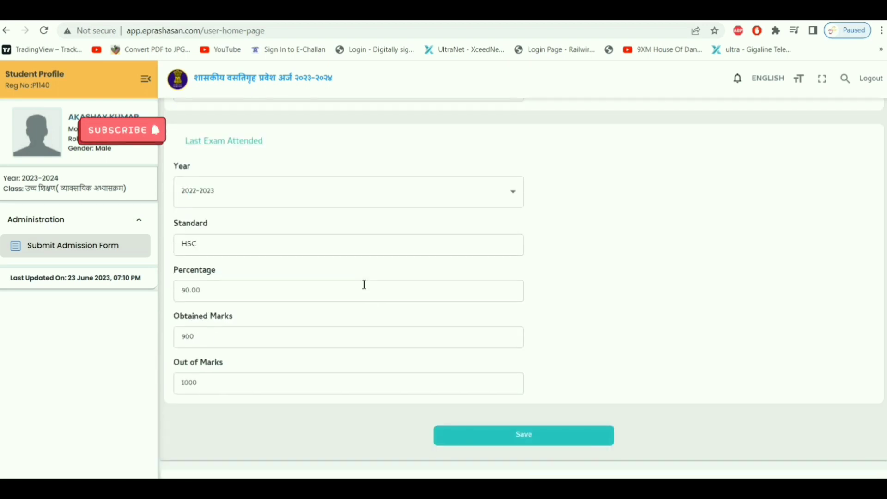
scroll(363, 285, "up", 9)
scroll(362, 287, "down", 11)
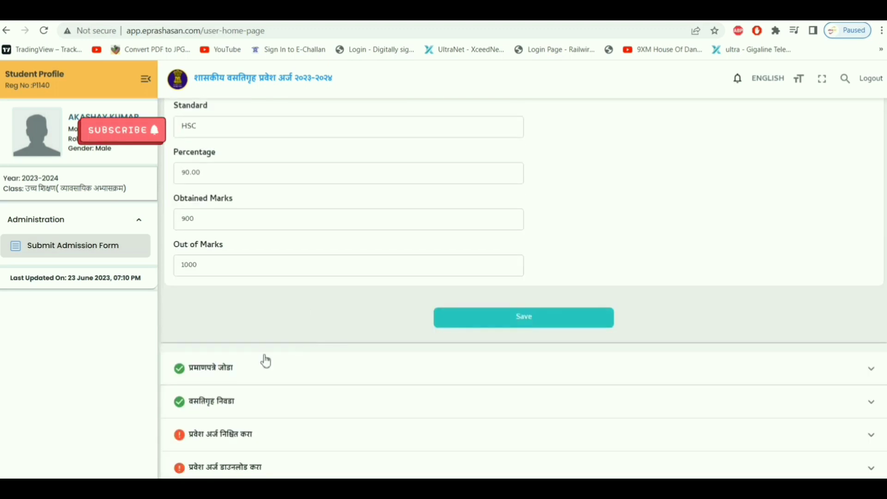
left_click(249, 372)
scroll(346, 317, "down", 6)
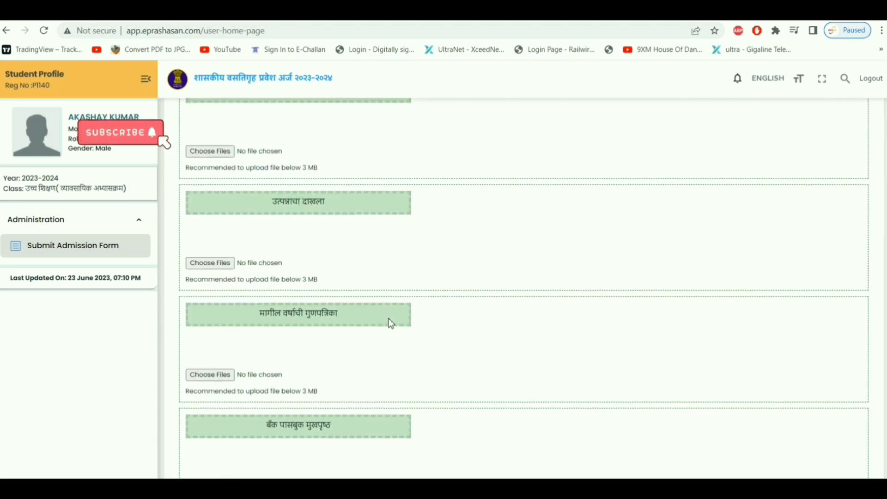
scroll(390, 321, "down", 4)
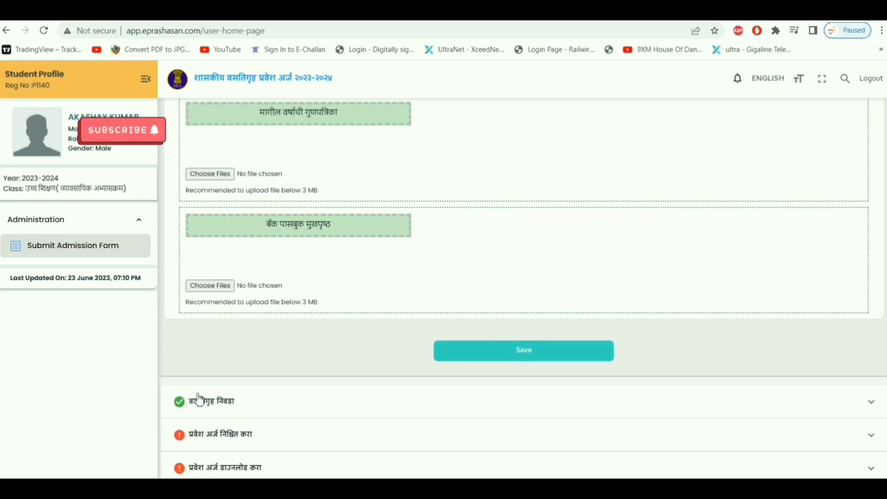
- Check the three chosen hostels, then submit the admission form for warden approval
left_click(275, 412)
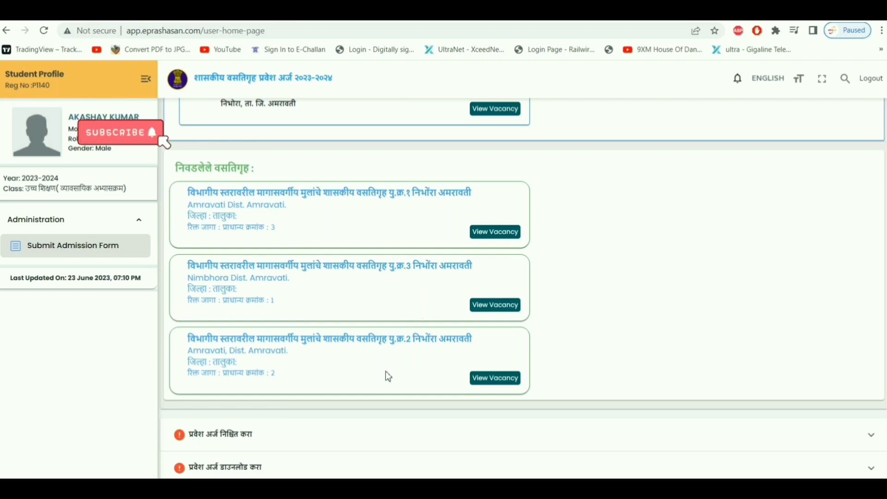
left_click(262, 441)
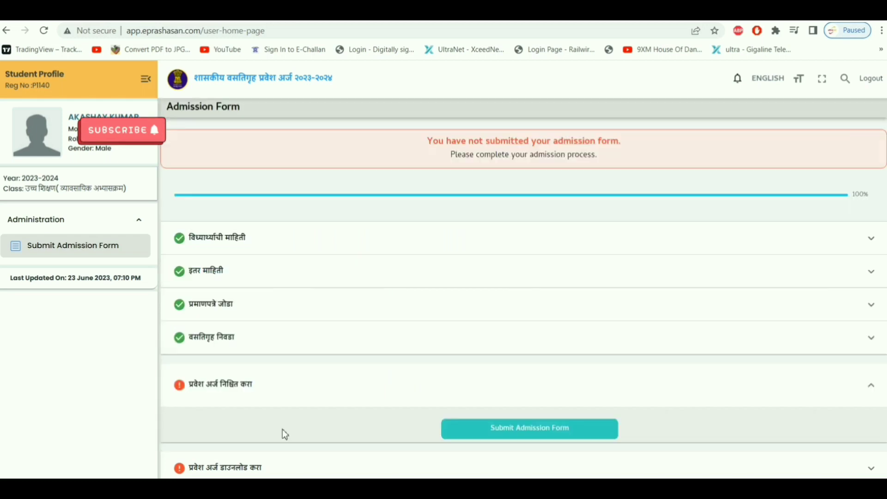
left_click(527, 436)
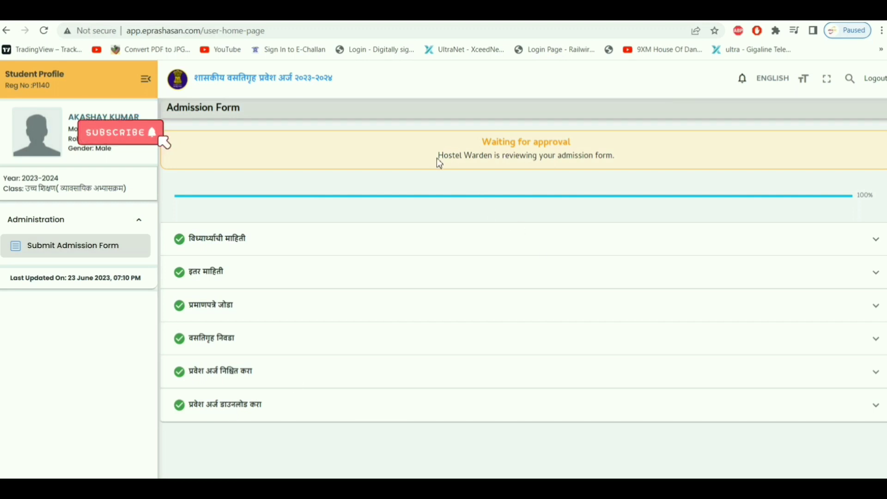
- Select the 'Waiting for approval' message, then expand the 'प्रवेश अर्ज डाउनलोड करा' section
left_click_drag(437, 157, 650, 161)
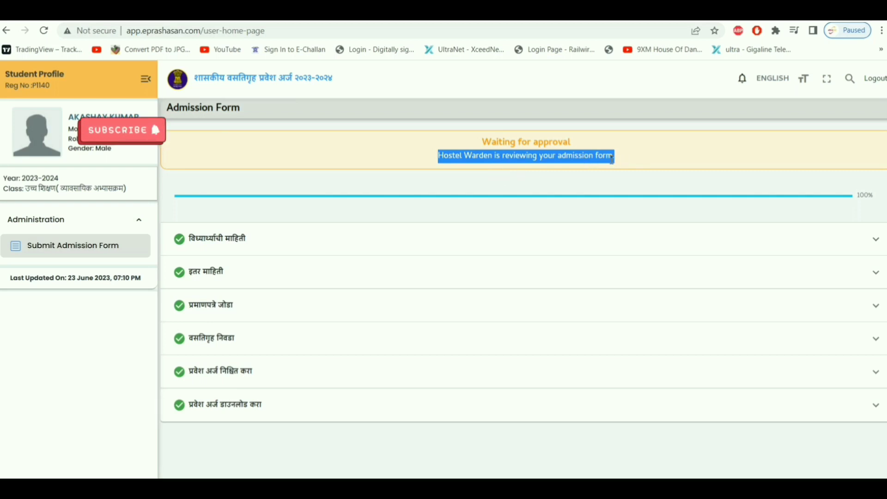
left_click(475, 189)
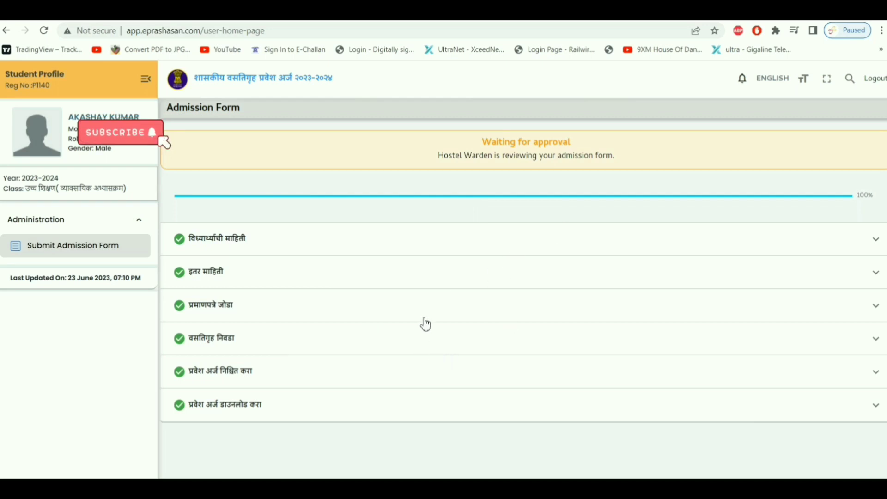
left_click(231, 406)
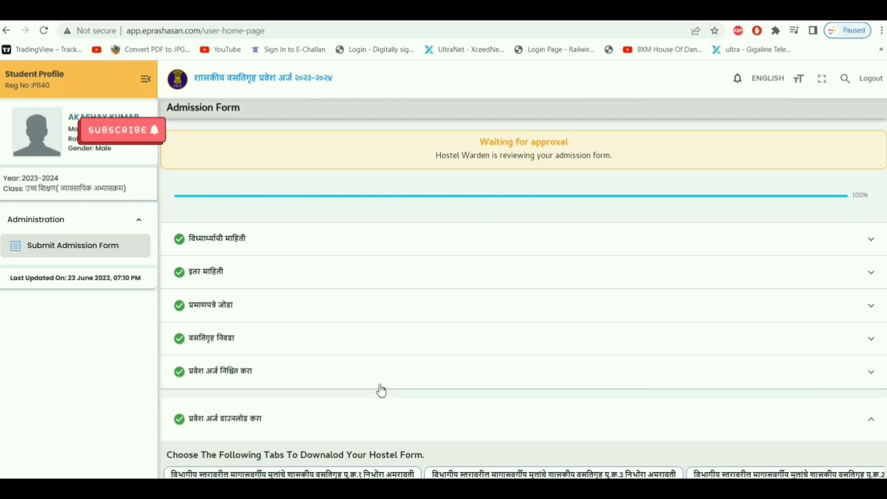
- Review the generated admission form, then select the U.K.1 Nibhora Amravati hostel's form tab
scroll(383, 390, "down", 5)
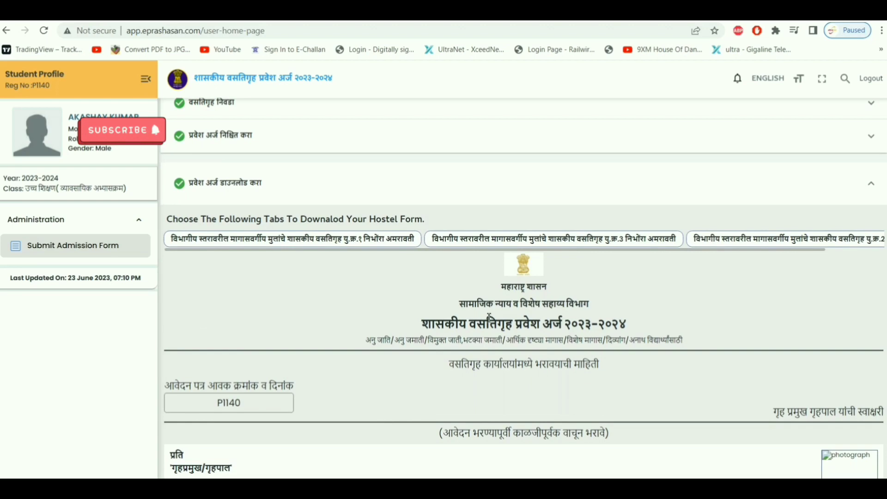
scroll(636, 325, "down", 4)
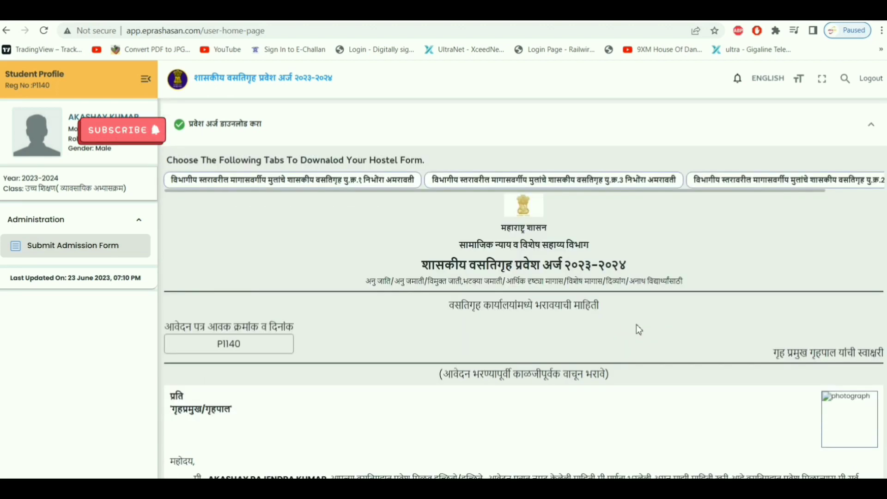
scroll(636, 324, "down", 12)
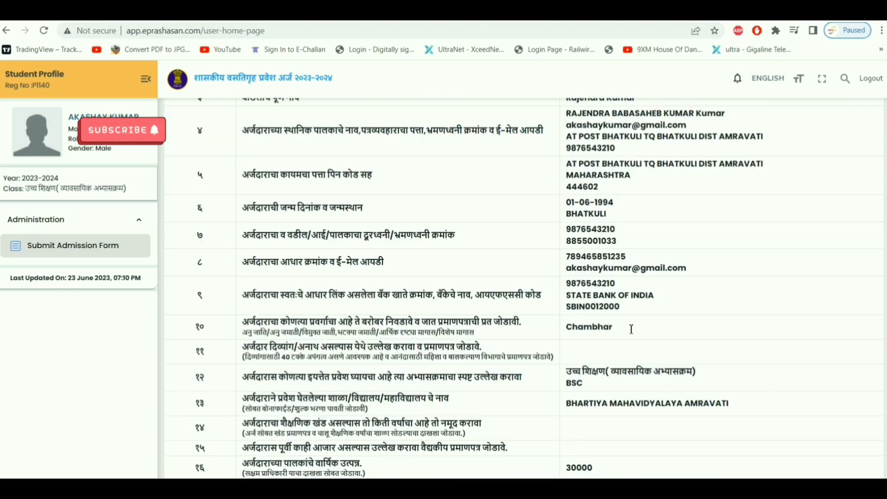
scroll(631, 328, "down", 2)
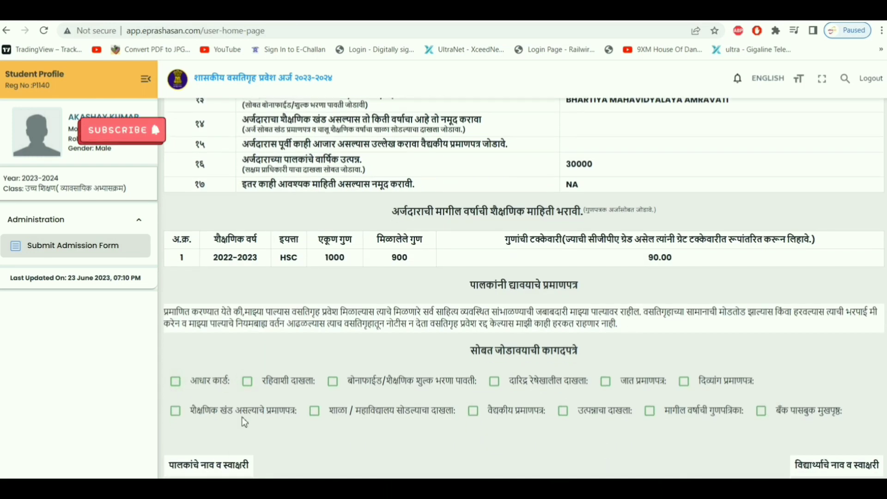
scroll(649, 340, "up", 12)
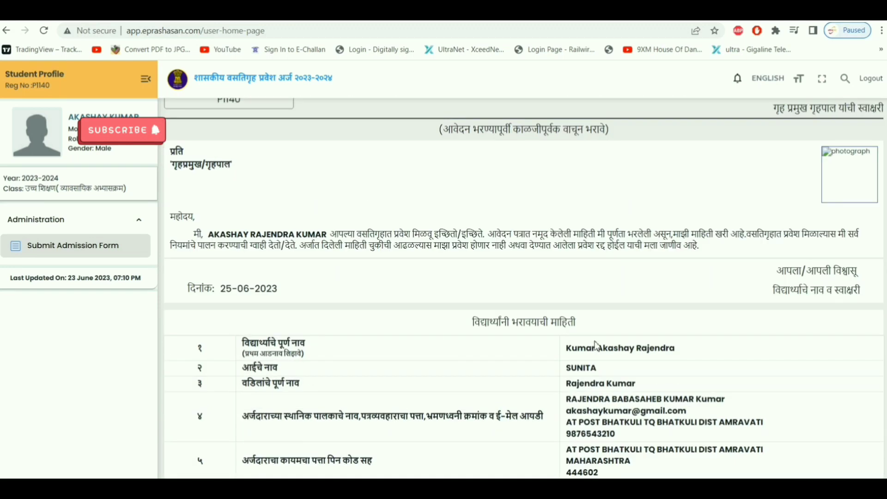
scroll(596, 346, "up", 6)
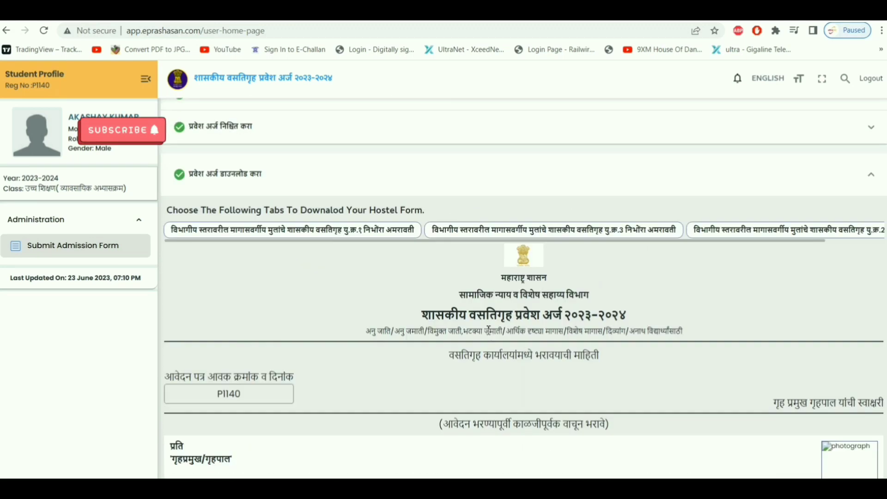
left_click(371, 233)
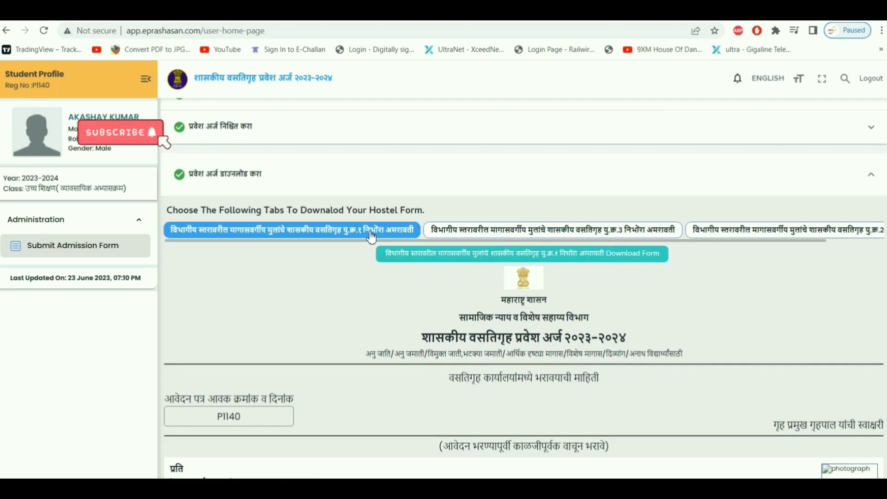
- Download the यु.क्र.१ hostel form, review its 3-page Save as PDF preview, then cancel
left_click(495, 263)
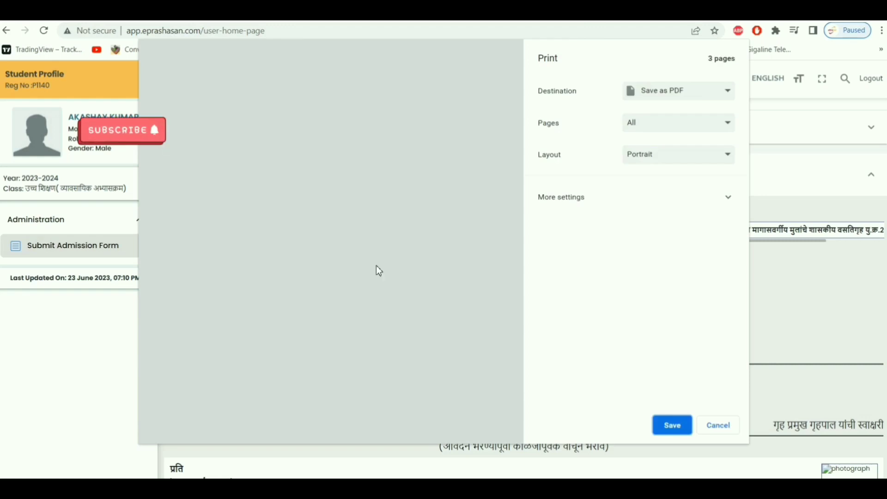
scroll(376, 267, "down", 8)
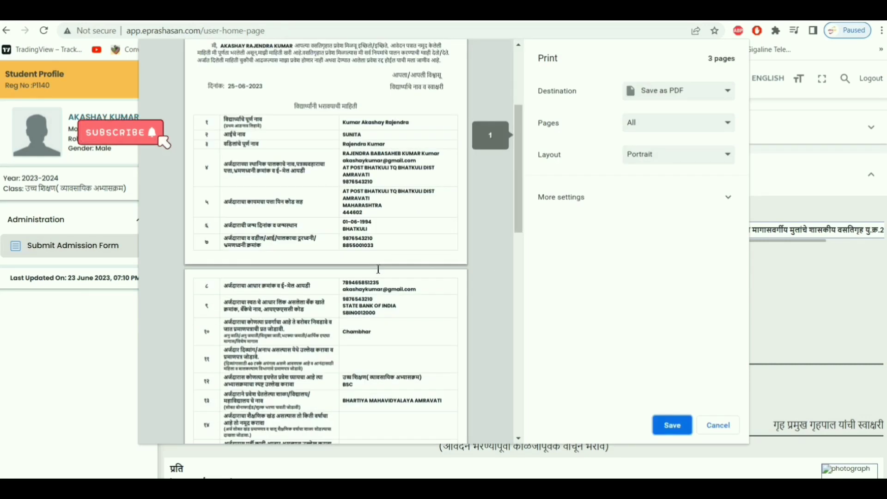
scroll(377, 273, "down", 3)
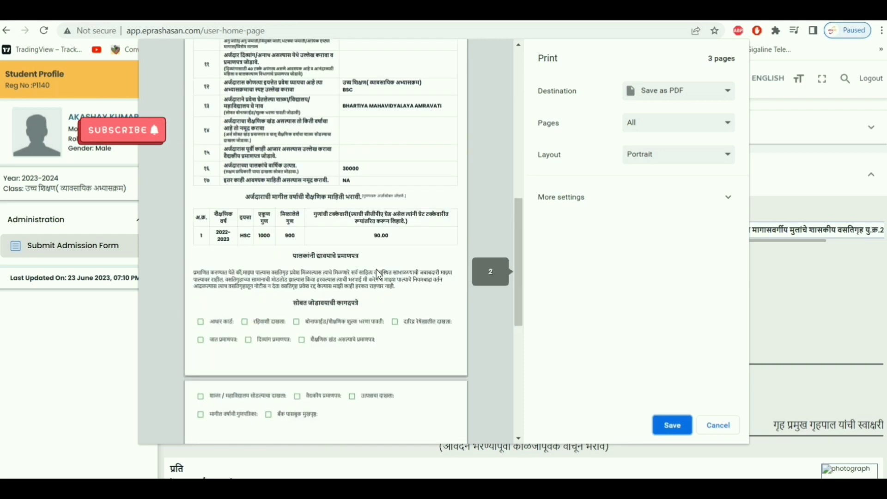
scroll(376, 272, "down", 7)
scroll(375, 272, "down", 1)
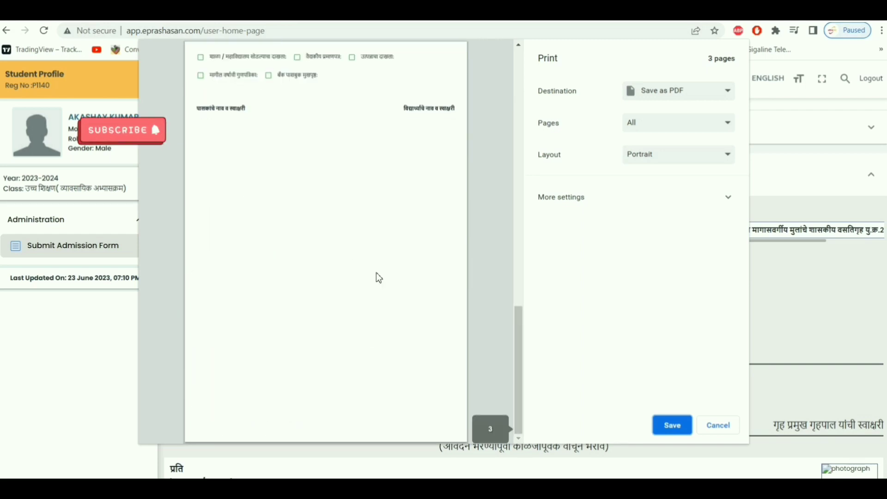
scroll(376, 272, "up", 10)
scroll(378, 278, "up", 7)
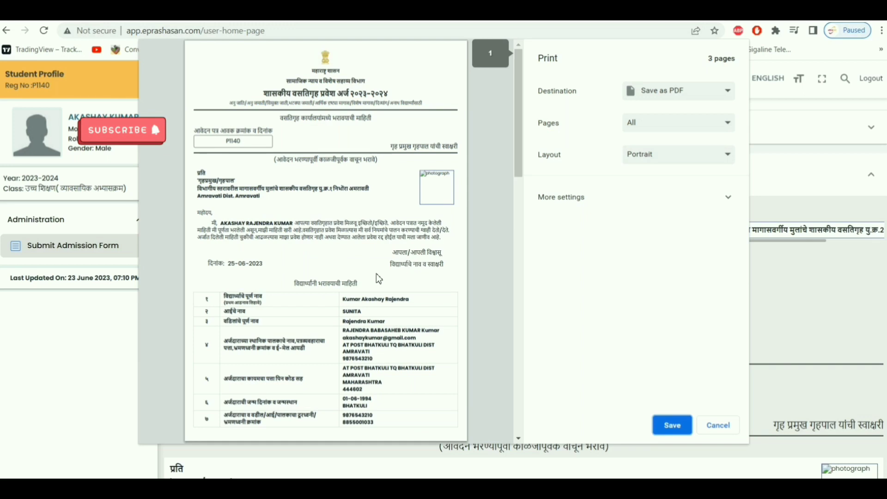
scroll(379, 278, "down", 8)
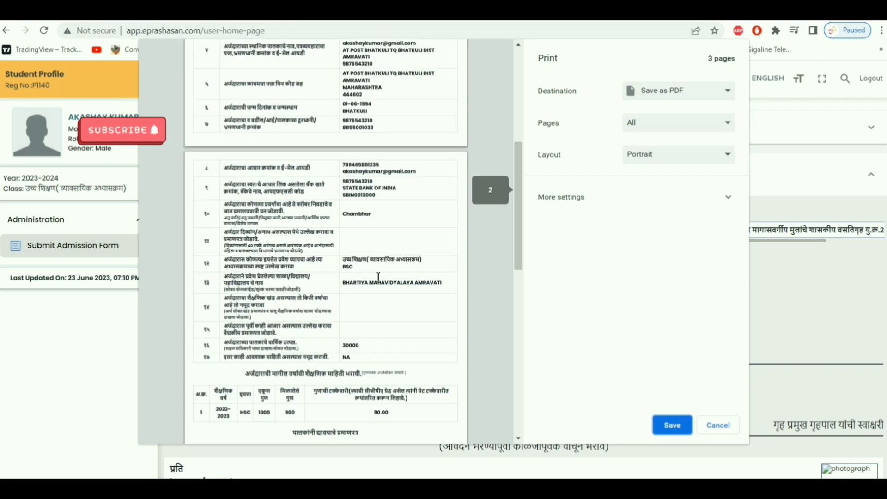
scroll(378, 278, "down", 2)
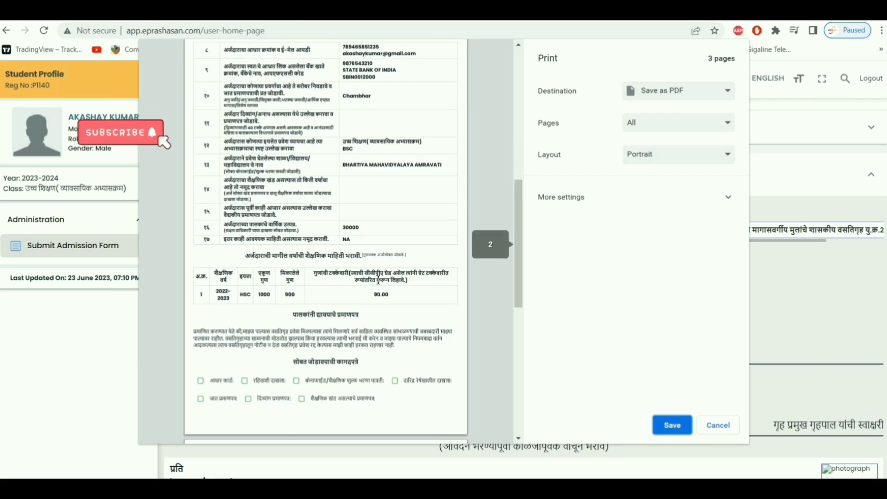
scroll(378, 278, "down", 3)
scroll(377, 284, "down", 1)
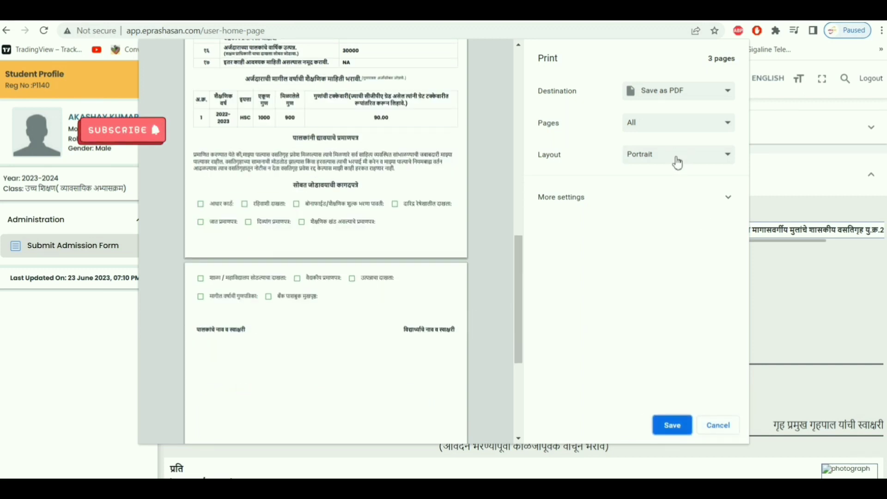
left_click(726, 433)
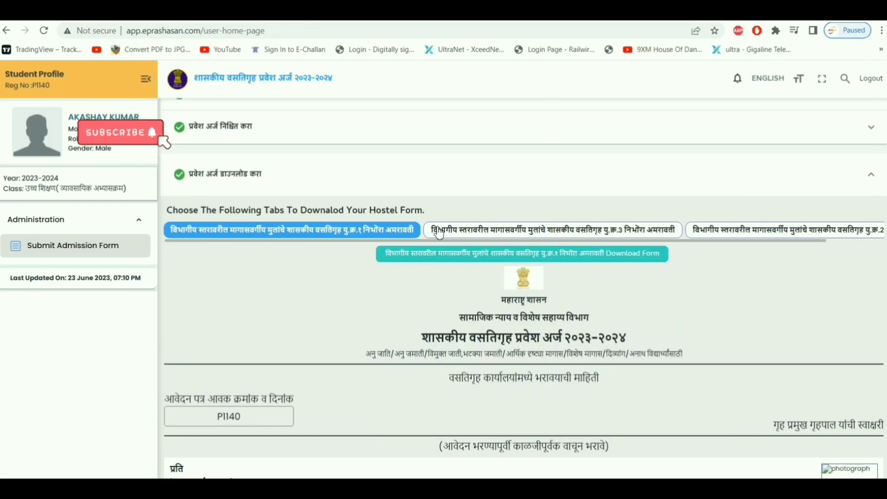
- Download the यु.क्र.3 hostel's admission form, review its print preview, then cancel
left_click(552, 234)
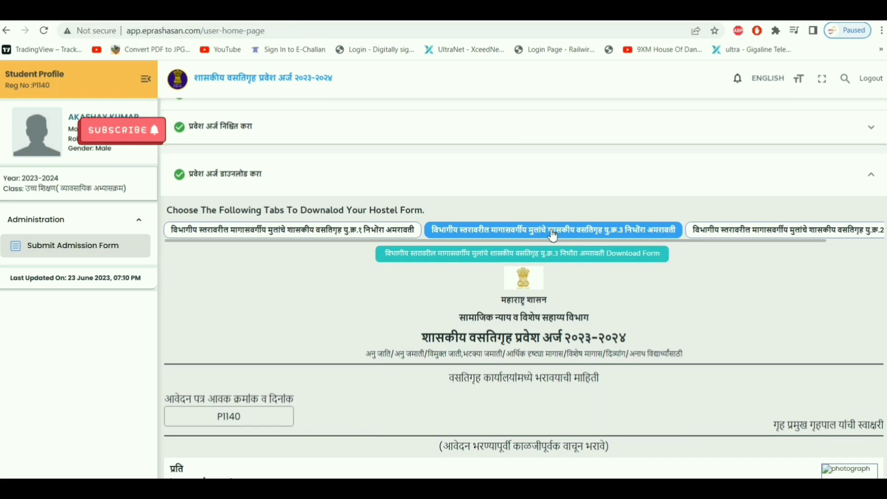
left_click(632, 255)
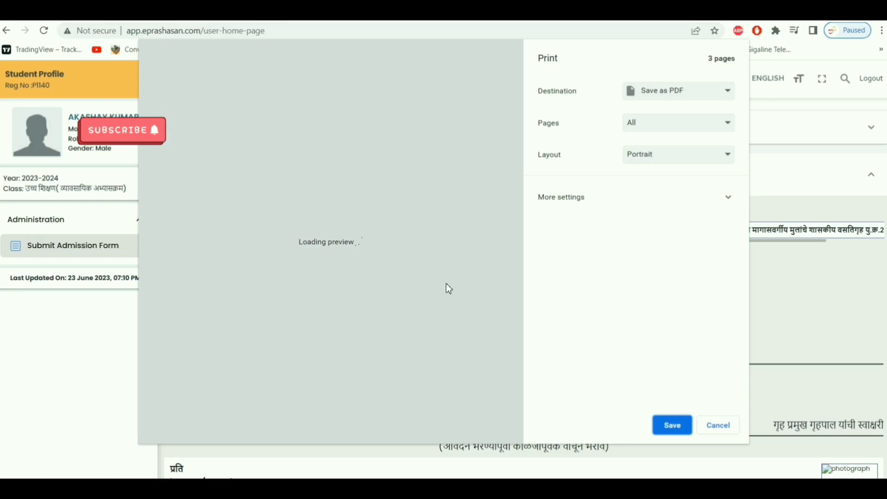
scroll(448, 291, "down", 15)
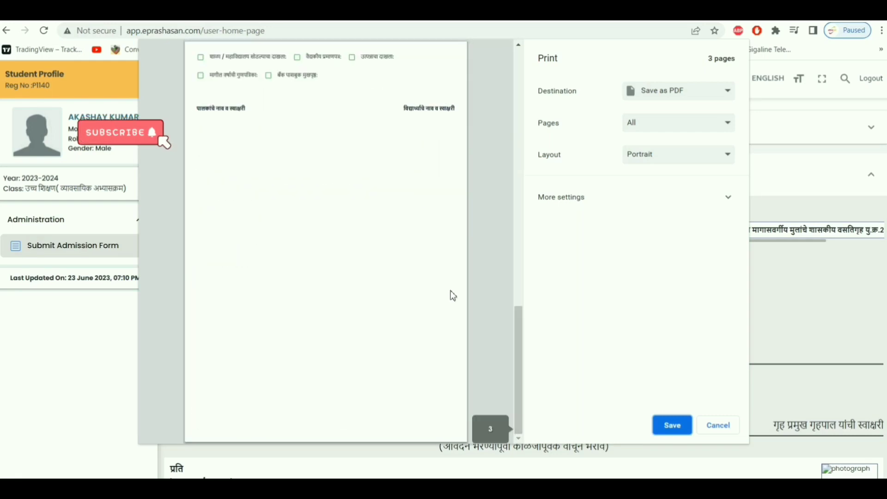
left_click(717, 425)
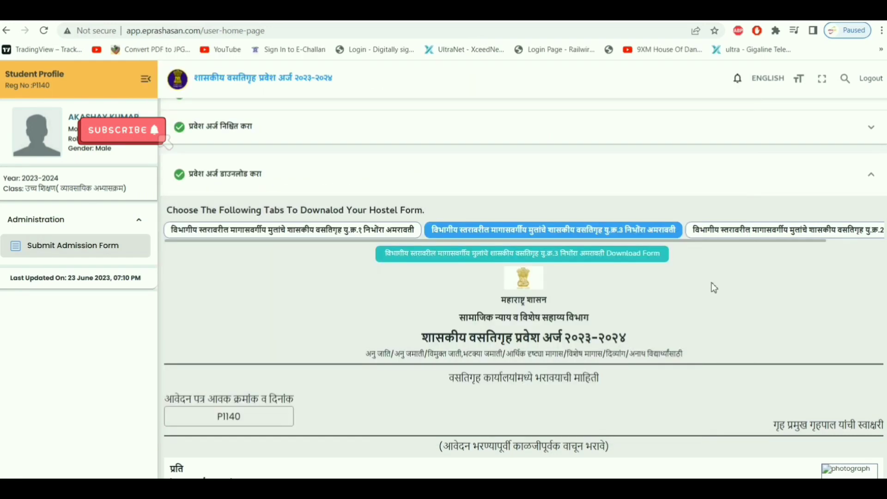
- Bring up the यु.क्र.2 hostel's admission form for download
left_click(783, 233)
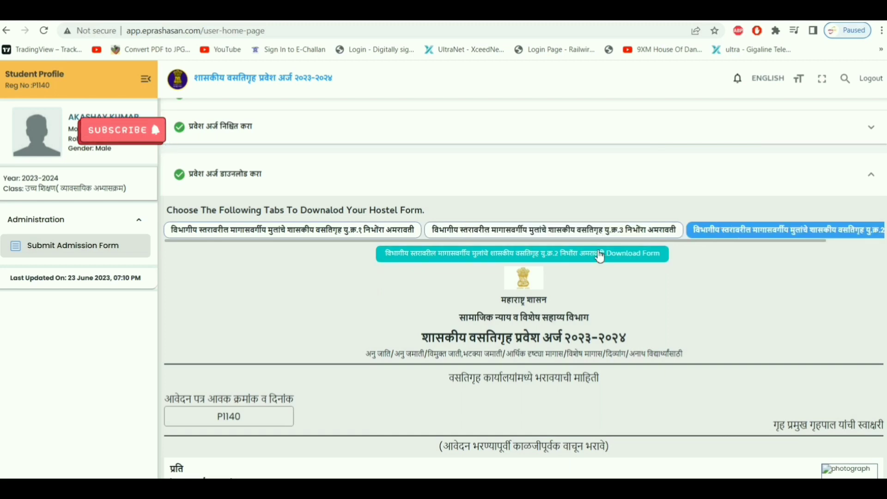
scroll(502, 312, "down", 2)
scroll(503, 312, "up", 7)
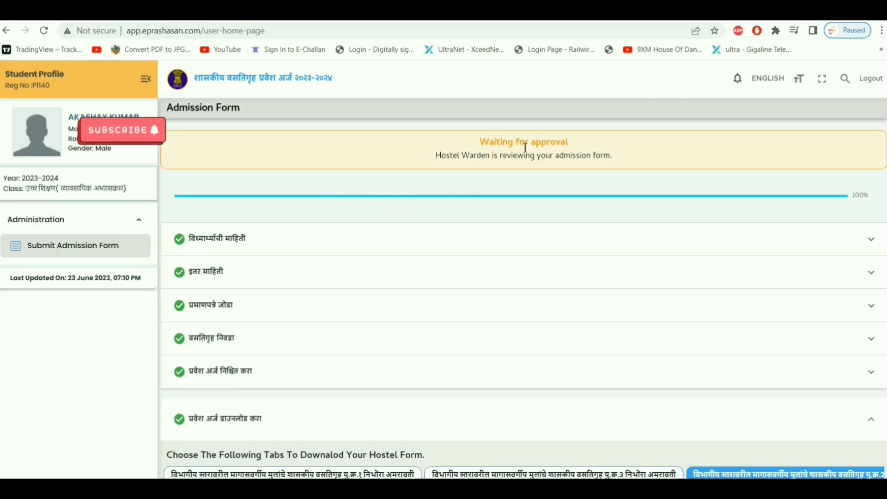
- Confirm the 'Waiting for approval' status and check bank details under इतर माहिती, leaving it collapsed
left_click_drag(437, 155, 672, 158)
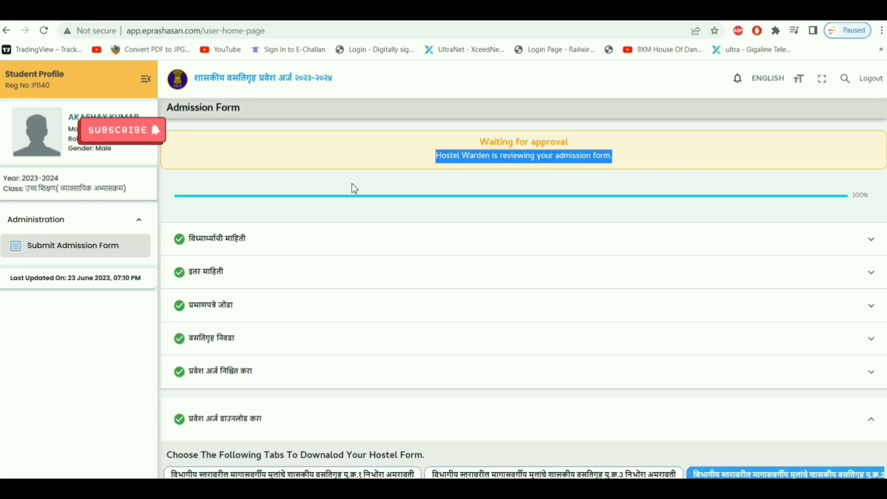
scroll(415, 275, "down", 3)
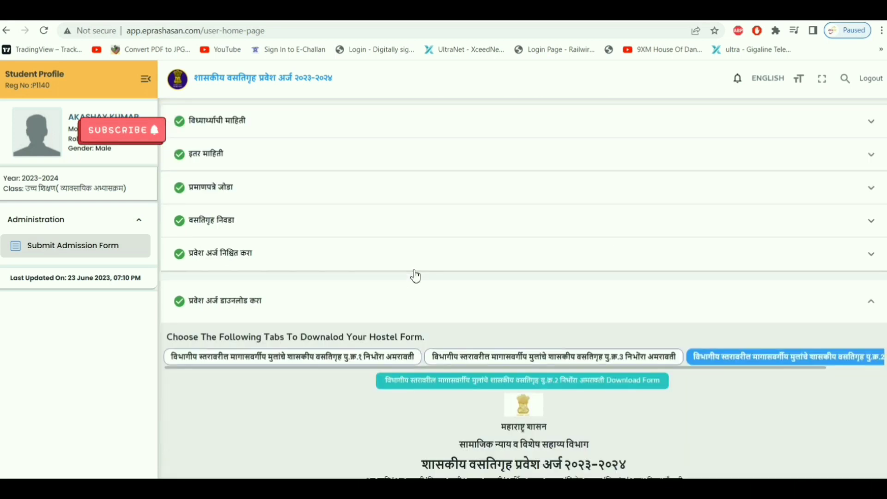
scroll(416, 276, "down", 3)
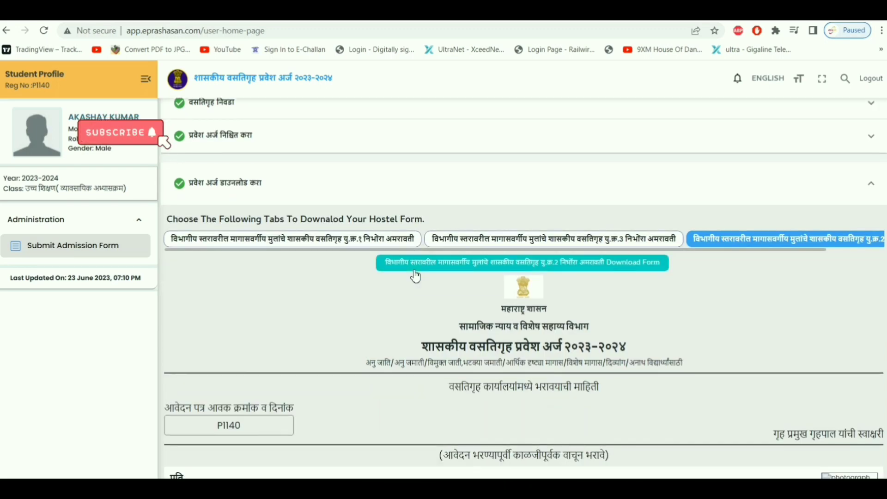
scroll(415, 276, "down", 1)
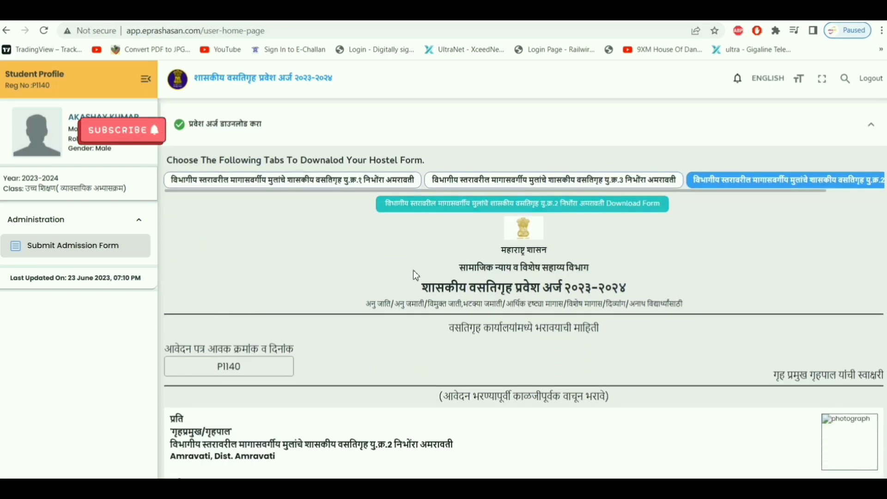
scroll(413, 271, "up", 5)
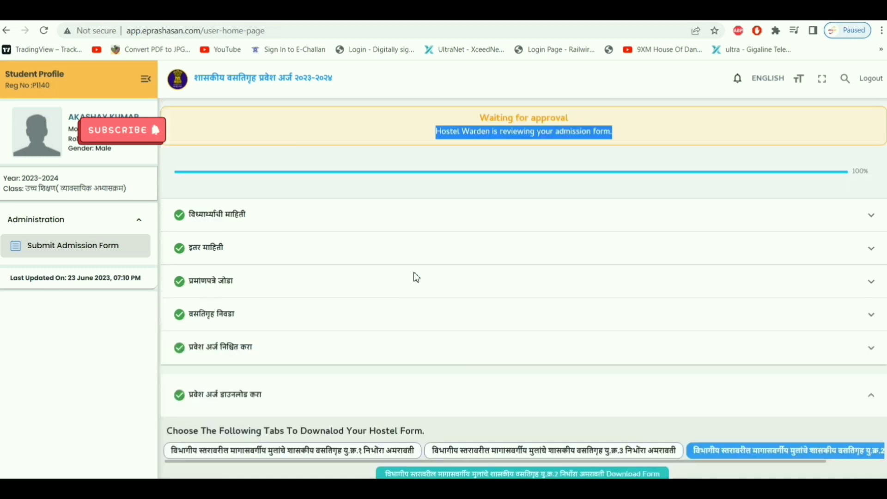
left_click(426, 282)
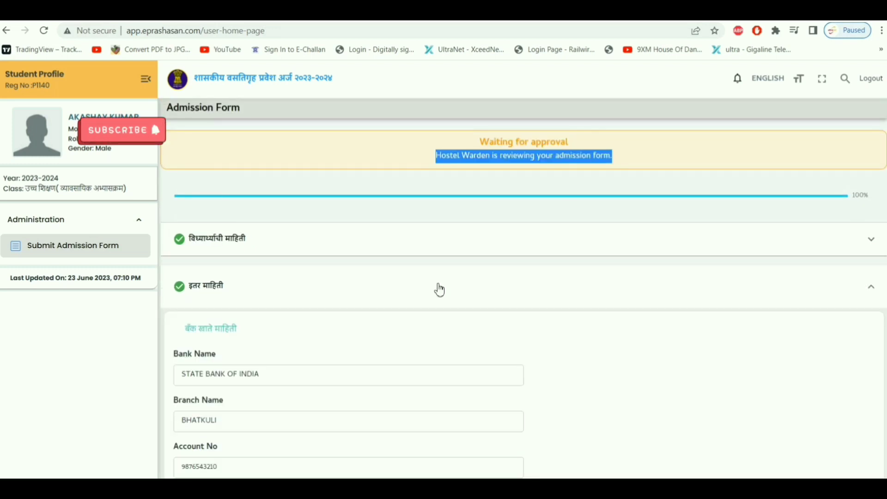
left_click(439, 290)
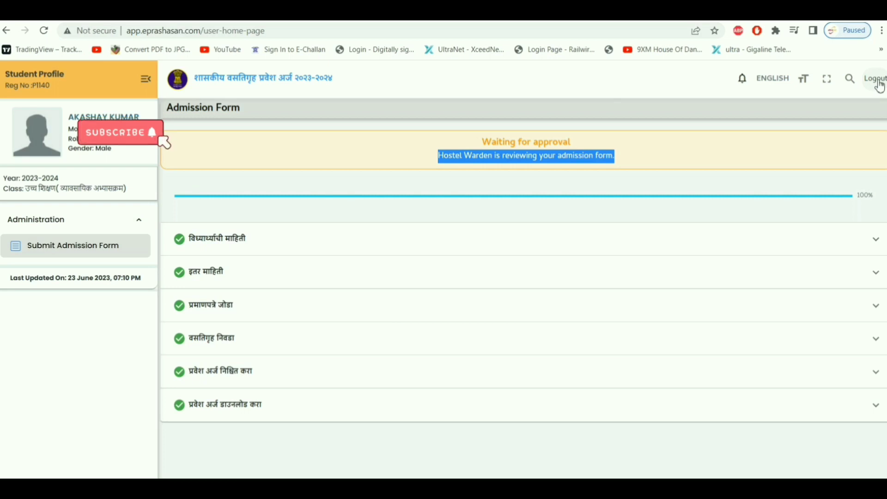
- Log out of the student account and confirm with Yes, returning to the mobile-number login page
left_click(877, 81)
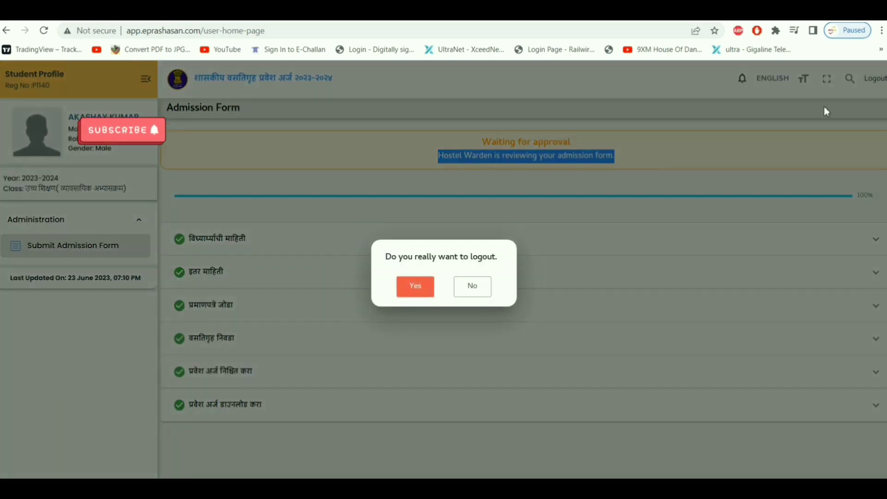
left_click(415, 287)
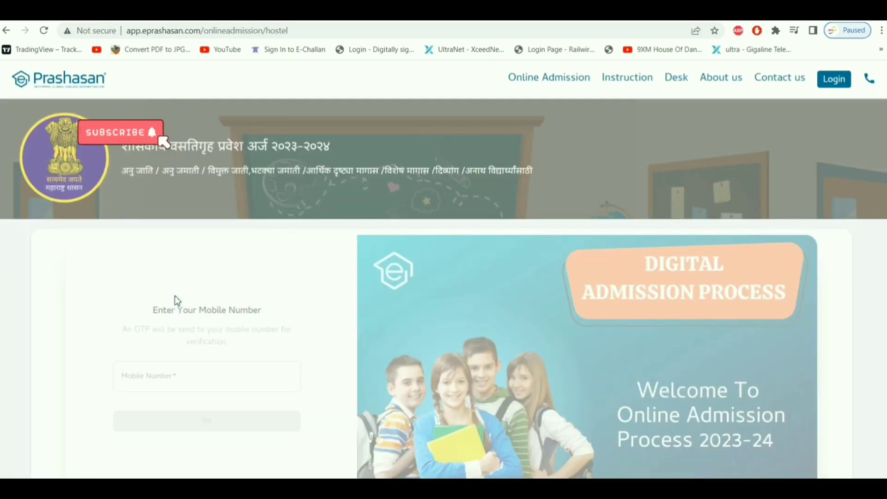
scroll(589, 267, "down", 1)
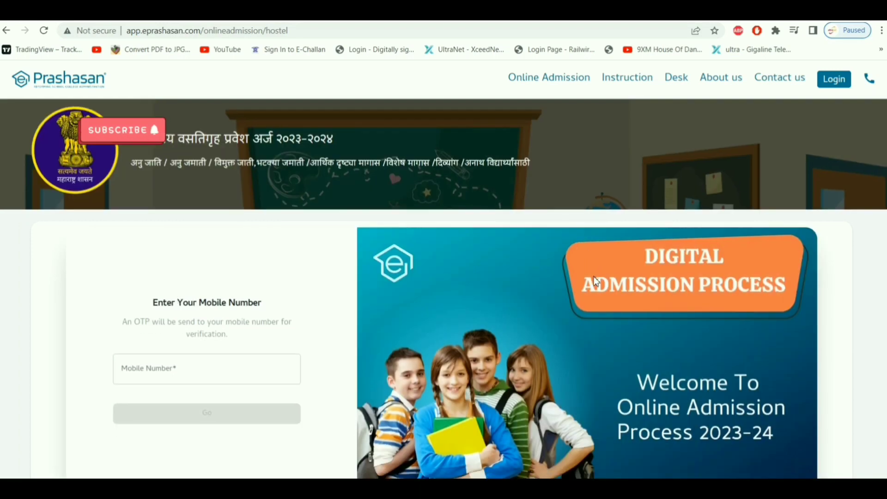
scroll(594, 276, "up", 1)
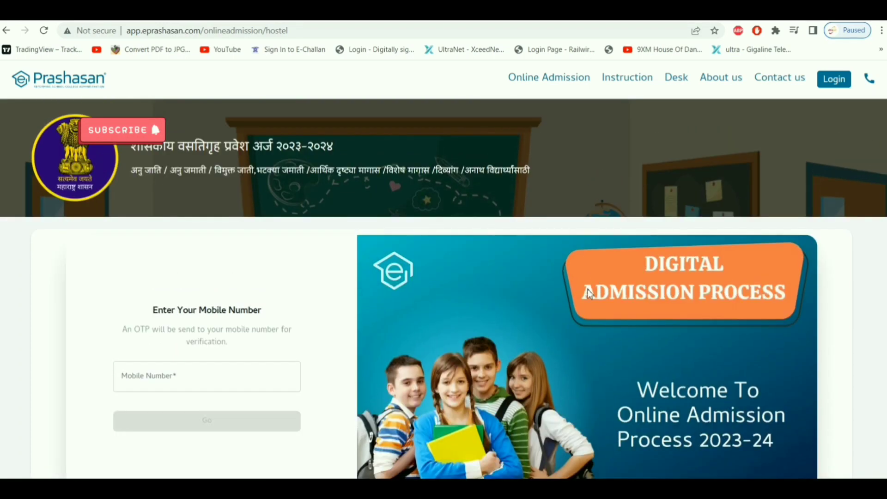